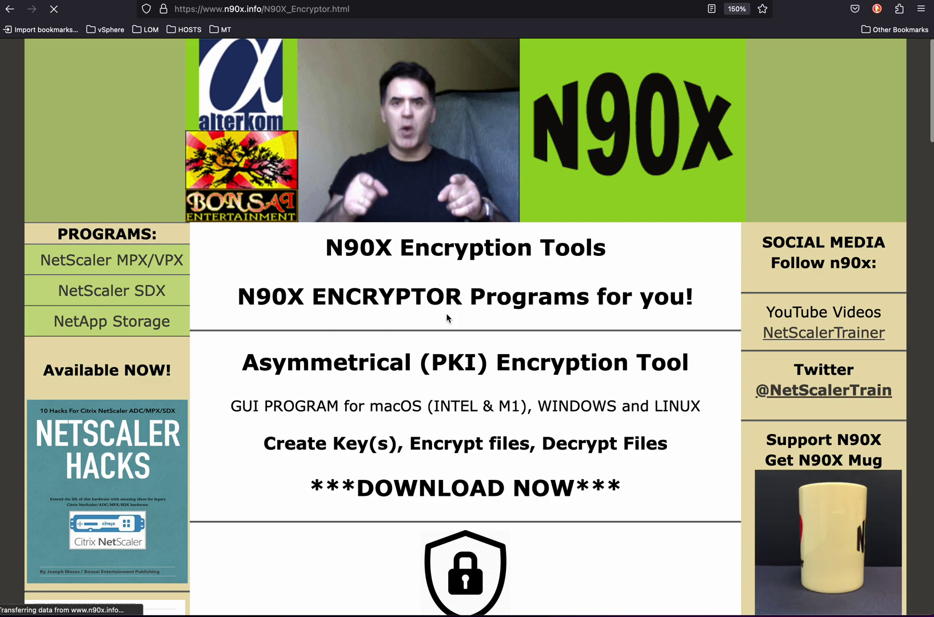
- Examine the N90X Encryptor page for the Asymmetrical Encryptor download link and the MD5 hash of GUI_DIST_beta.zip
scroll(446, 321, down, 5)
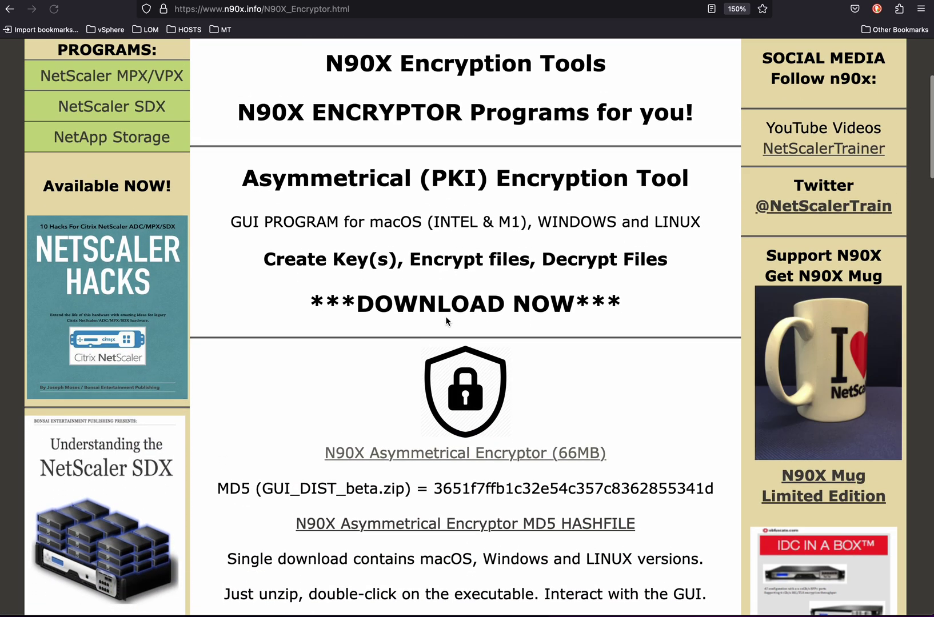
scroll(447, 320, up, 10)
scroll(447, 317, down, 7)
scroll(448, 317, down, 4)
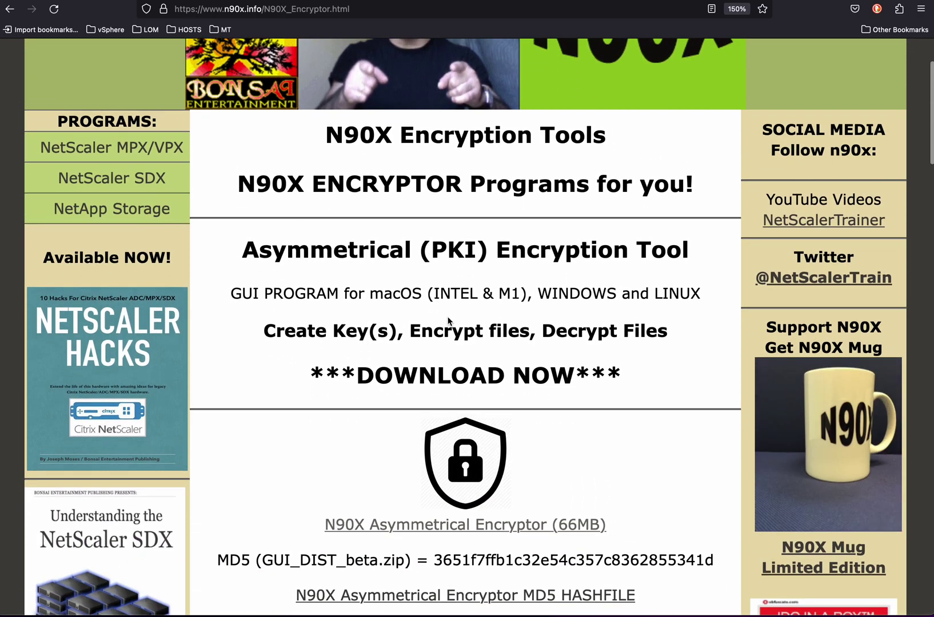
scroll(447, 317, down, 2)
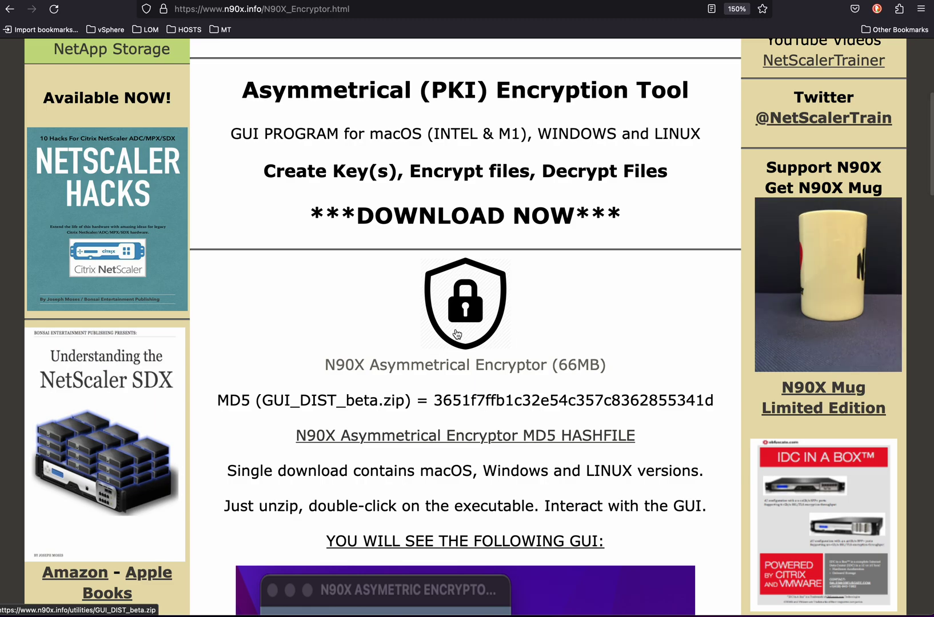
scroll(456, 335, down, 10)
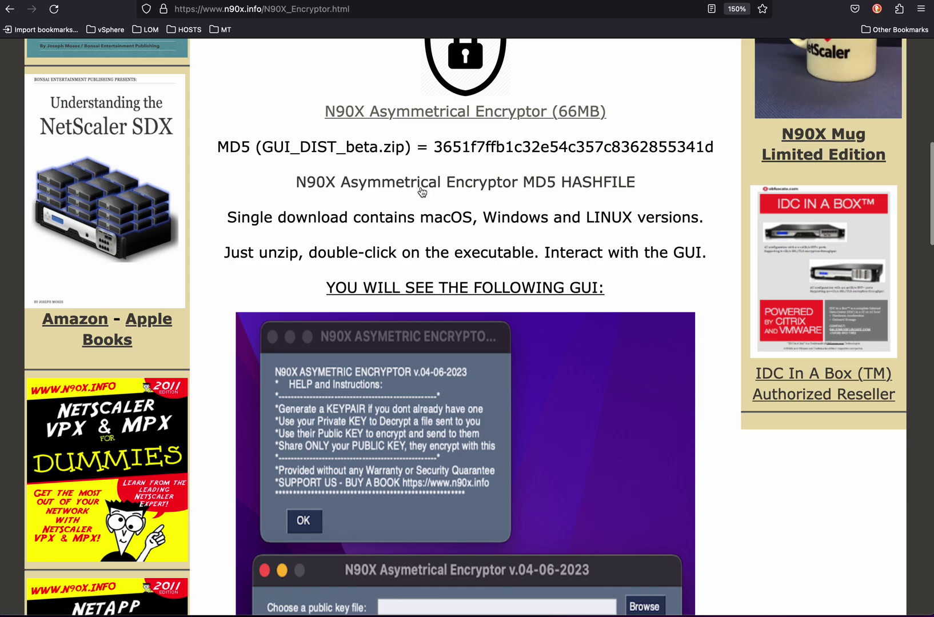
drag(435, 147, 711, 151)
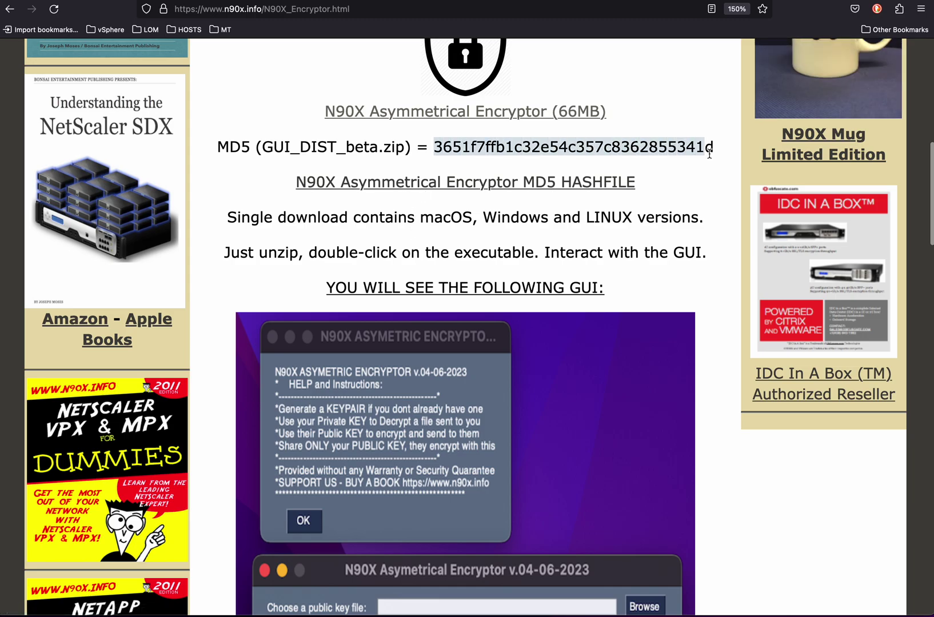
click(393, 229)
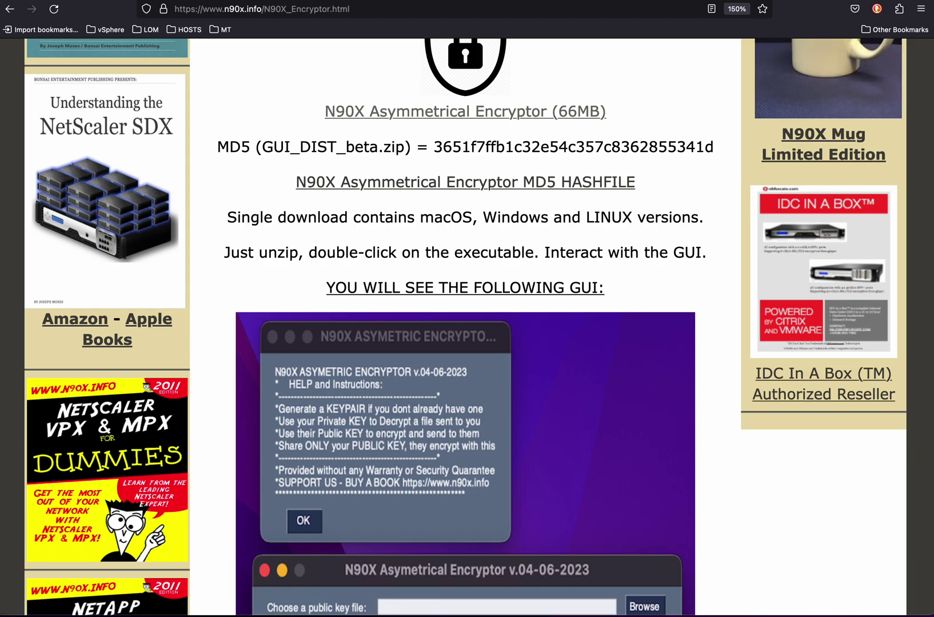
- Open the GUI_DIST folder on the desktop and launch N90X_ASYNC_PRO from its macOS M1 subfolder
double_click(933, 514)
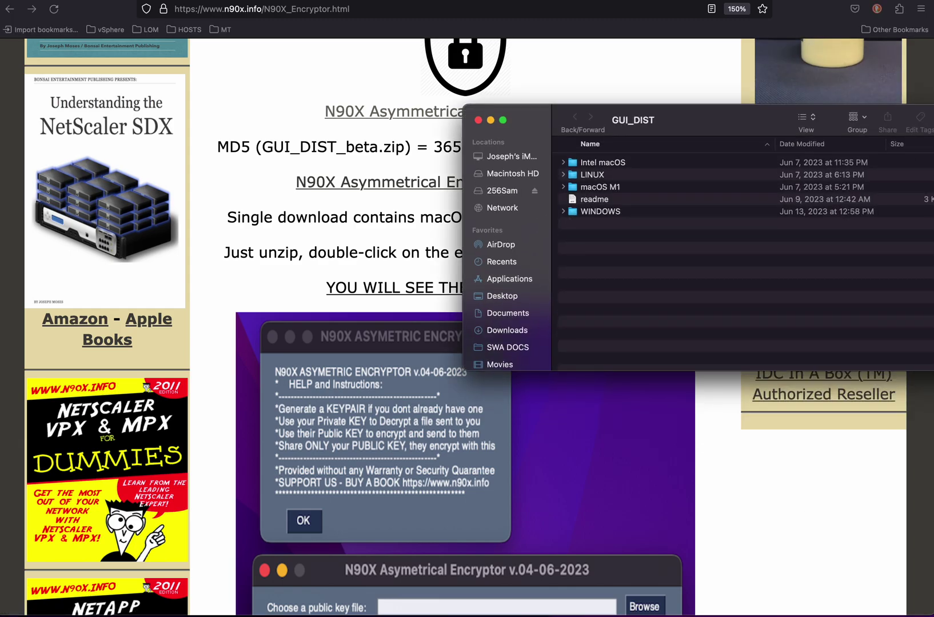
drag(691, 132, 358, 141)
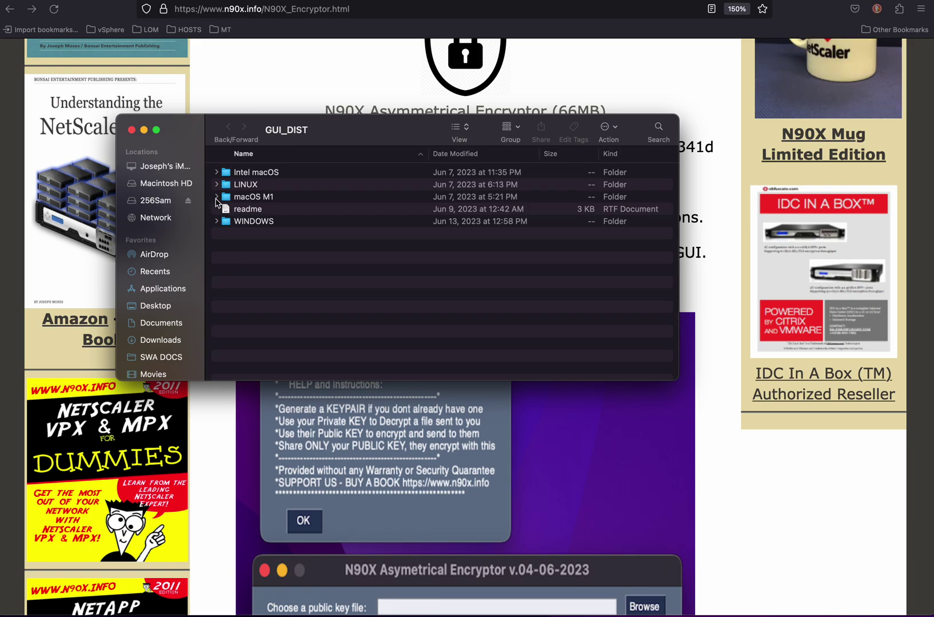
click(255, 199)
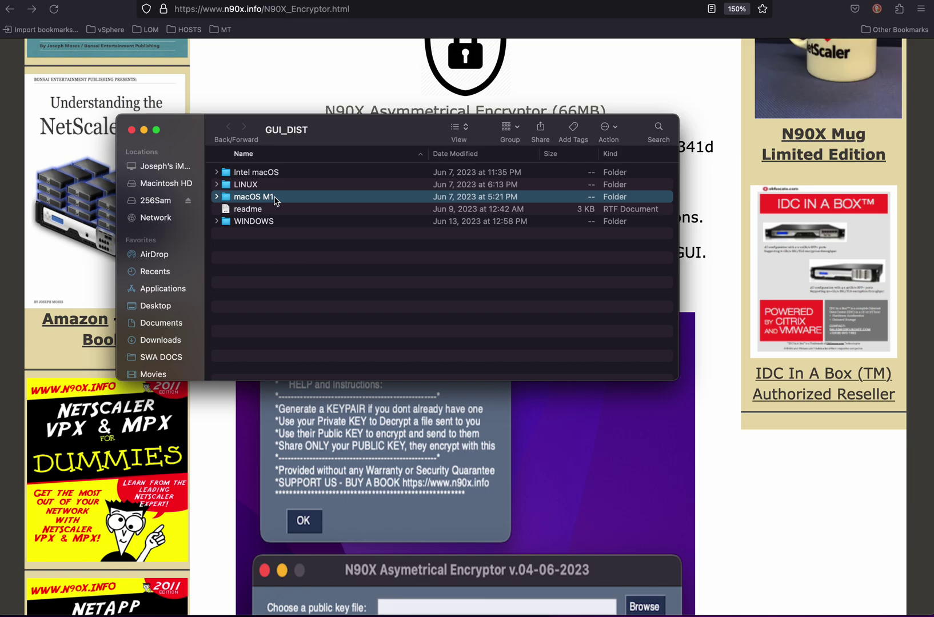
click(251, 209)
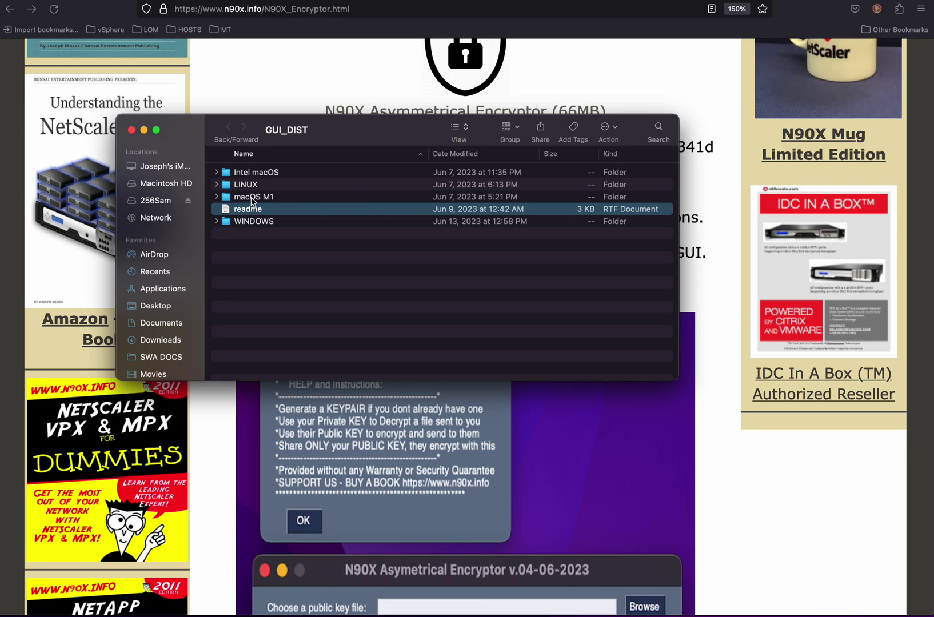
click(253, 200)
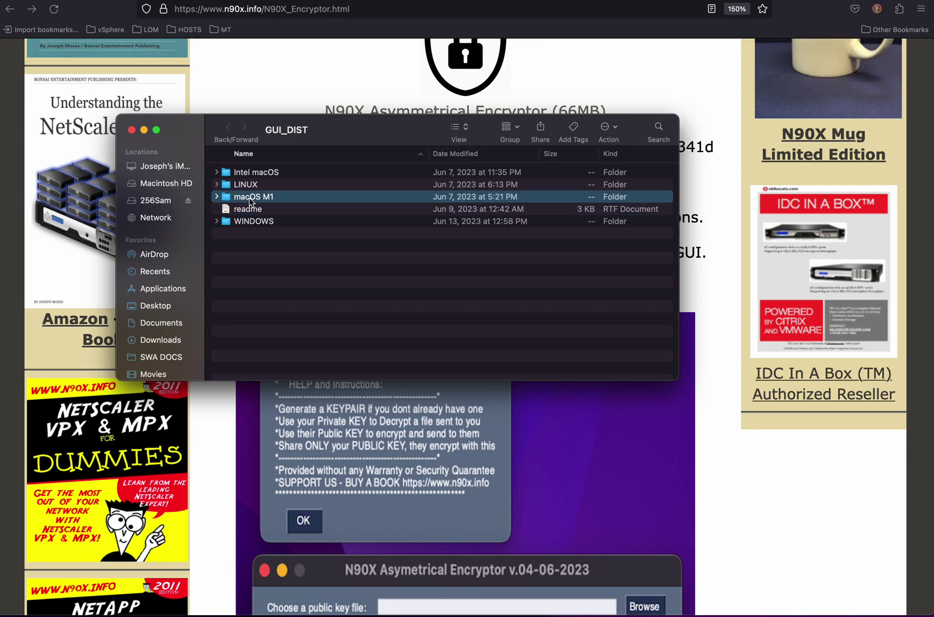
double_click(250, 199)
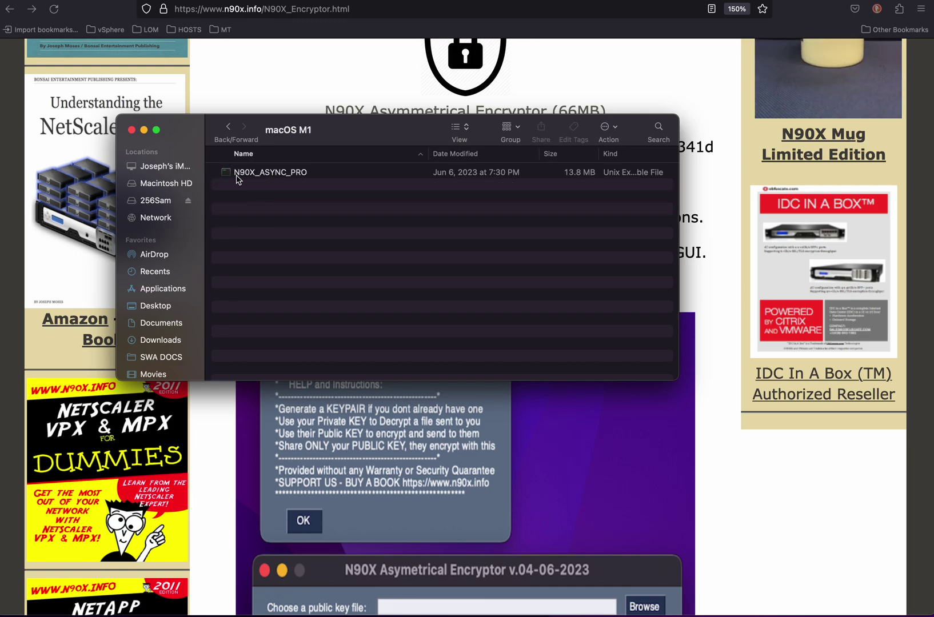
double_click(269, 179)
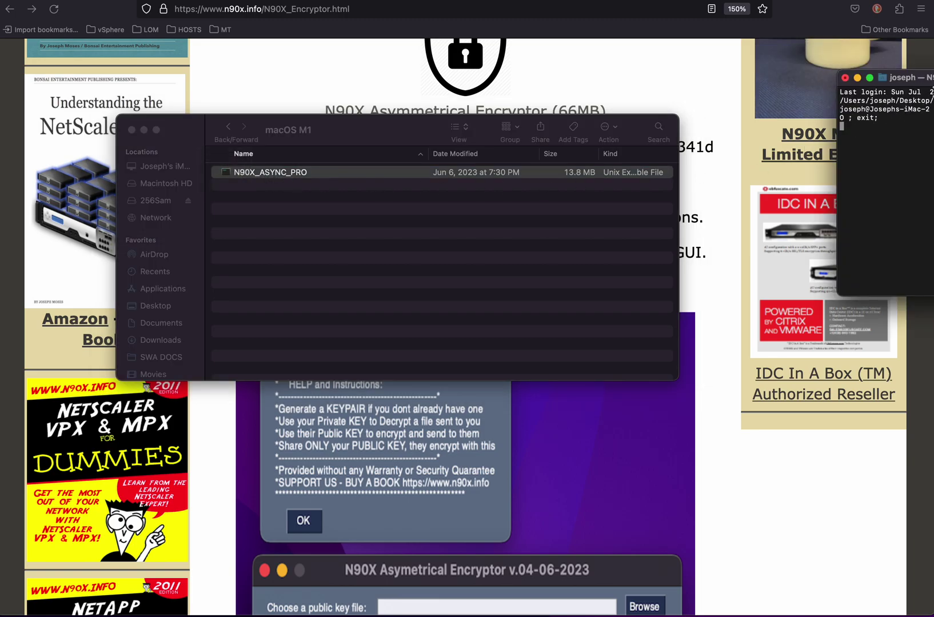
- Clear the workspace by minimizing the browser and Finder windows, and place the terminal and encryptor windows apart from each other
drag(927, 84, 647, 393)
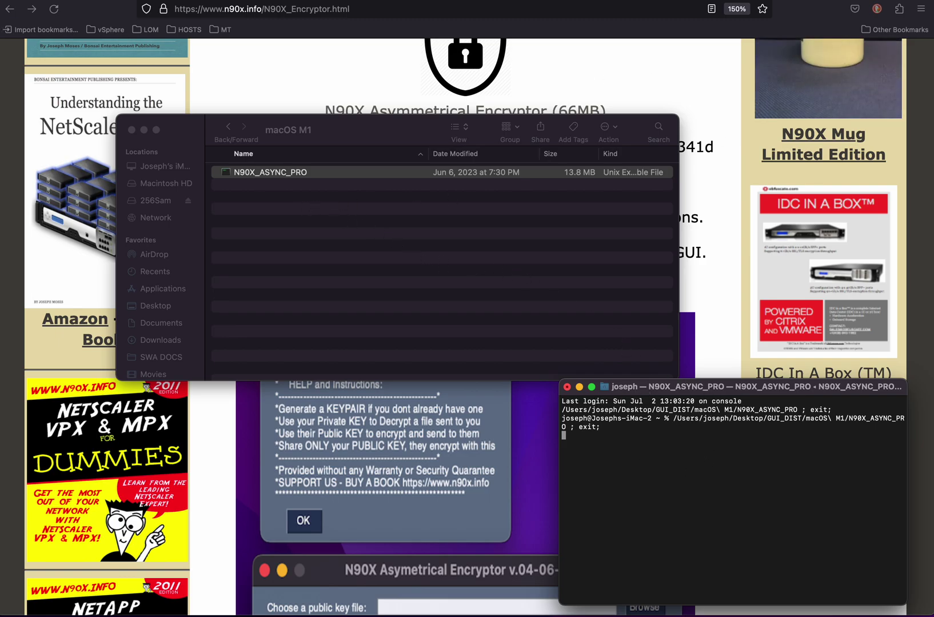
click(22, 0)
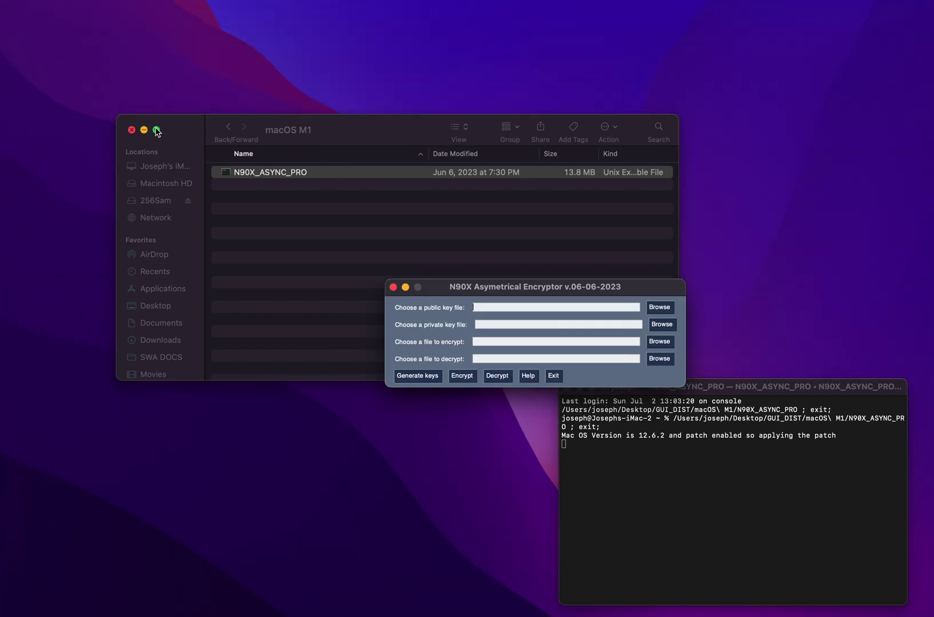
click(144, 130)
drag(528, 289, 447, 217)
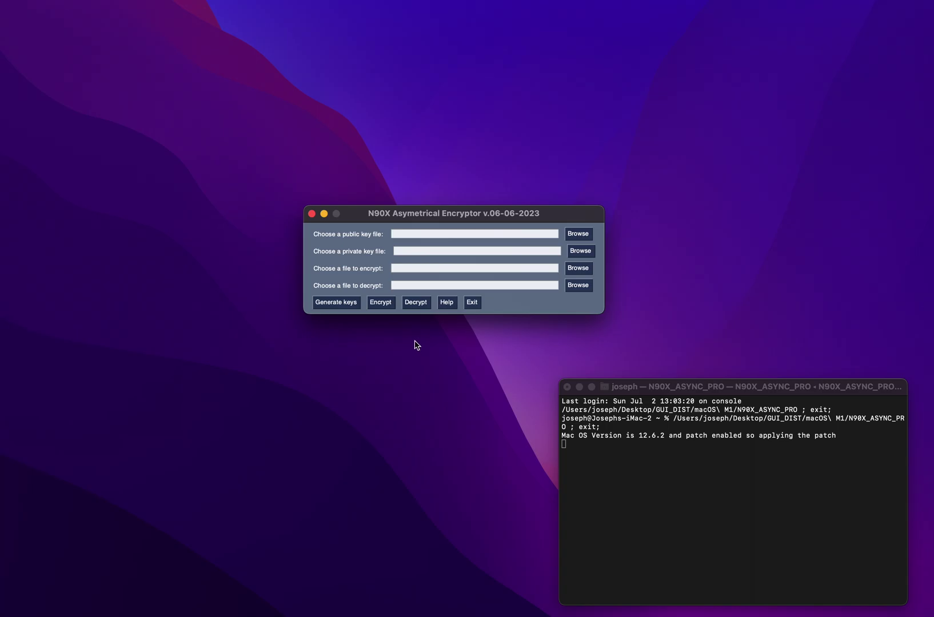
- Read the encryptor's help and instructions window beside the main window, and close it
click(446, 302)
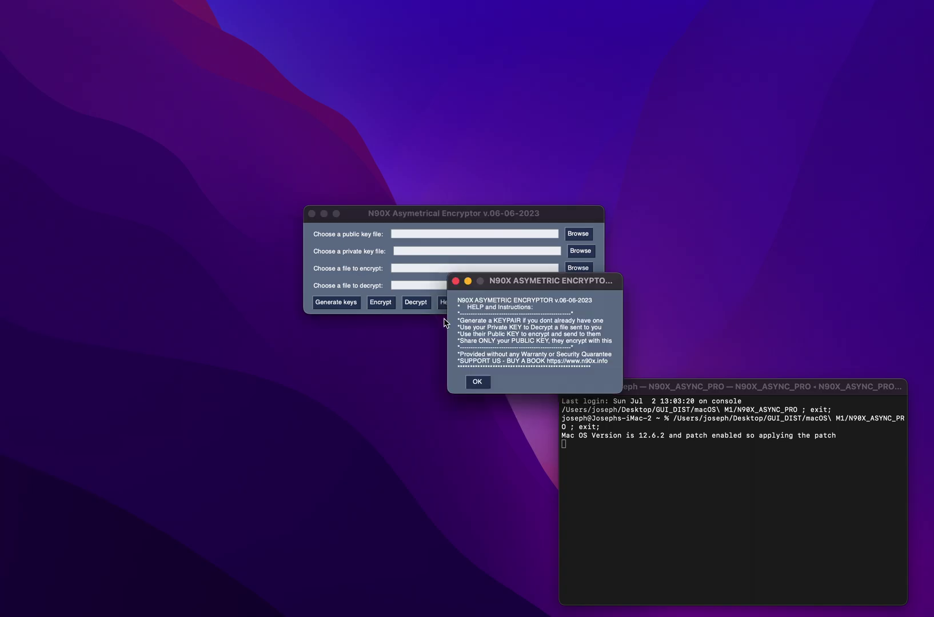
drag(537, 281, 415, 82)
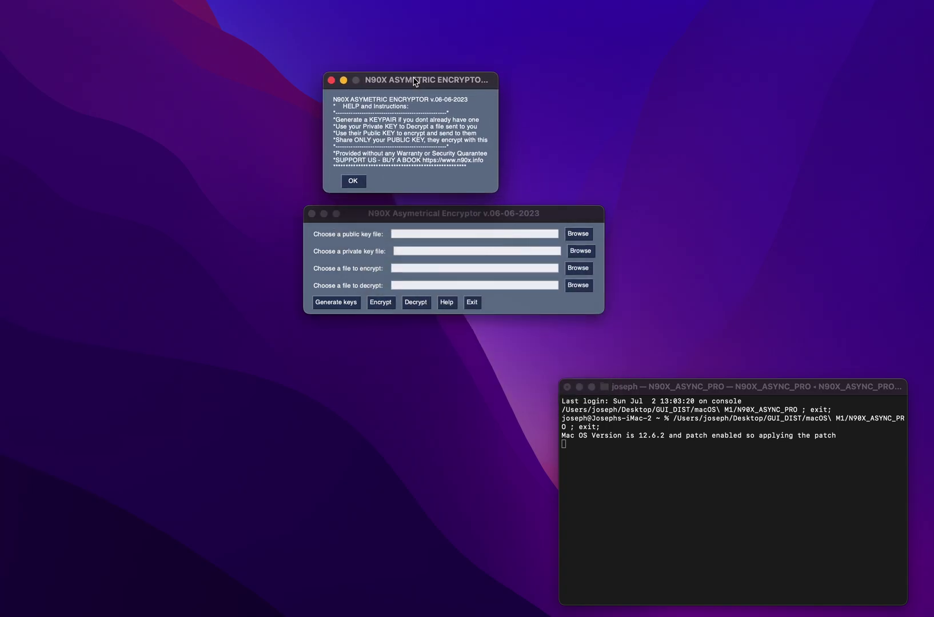
click(353, 182)
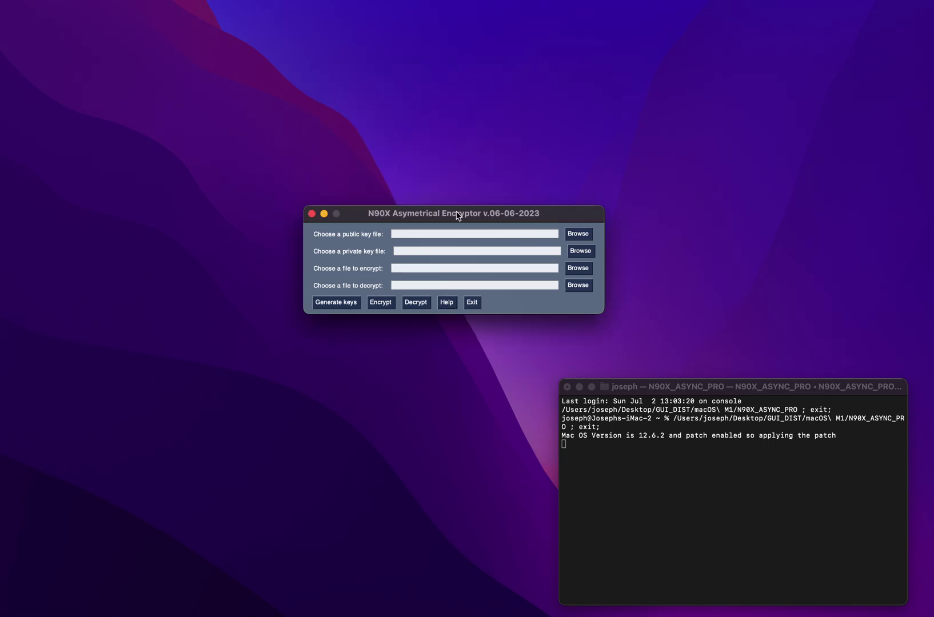
- Generate a new key pair and locate the public and private key files dated 2023-07-02 in the home folder
click(338, 306)
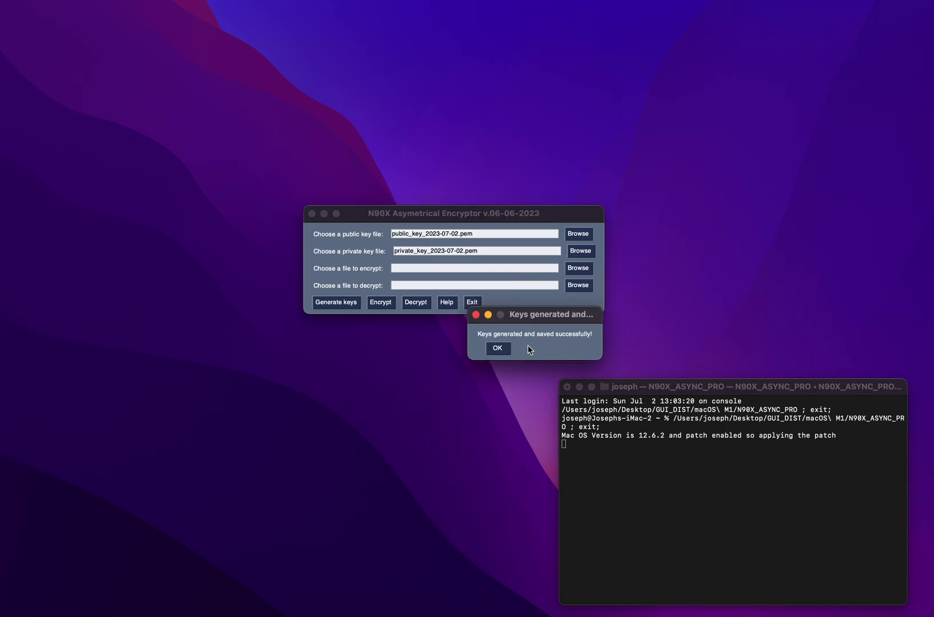
click(497, 351)
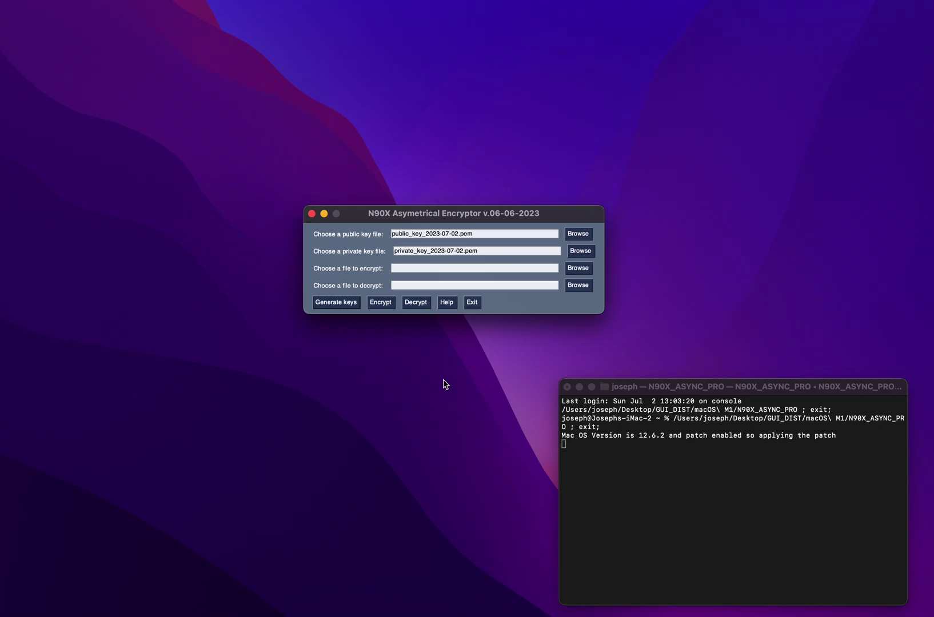
click(931, 497)
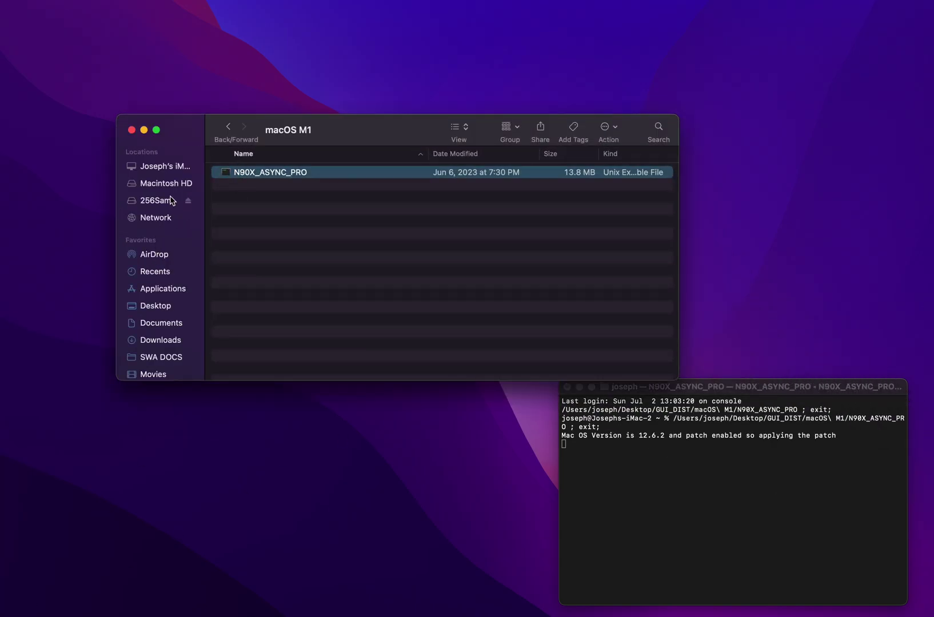
right_click(282, 134)
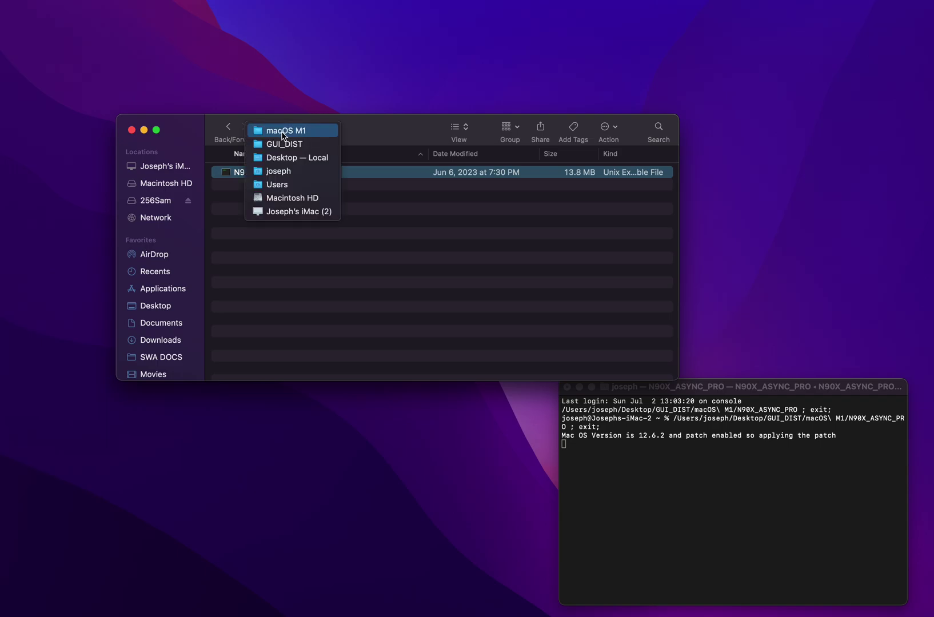
click(286, 173)
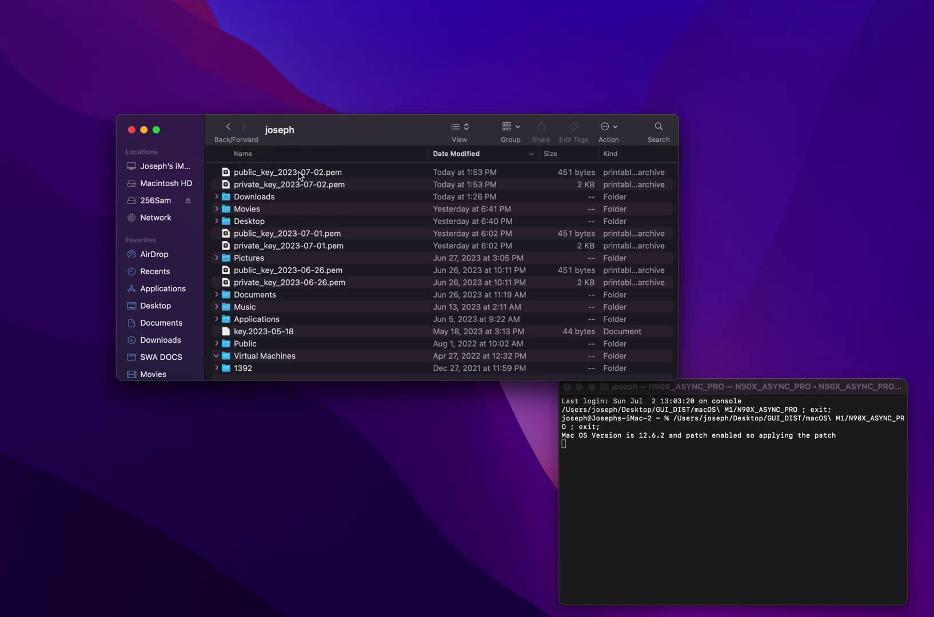
click(255, 174)
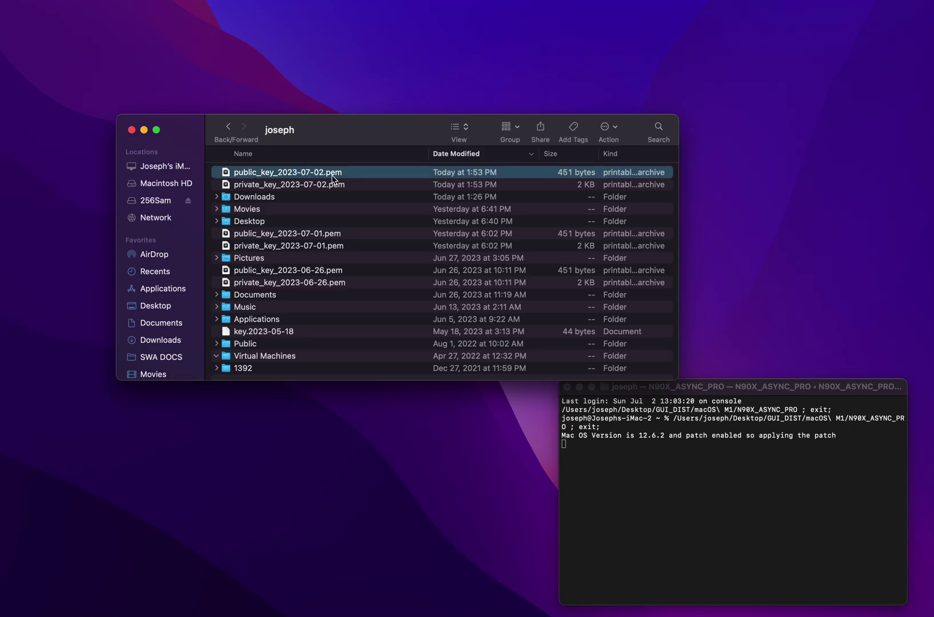
click(284, 186)
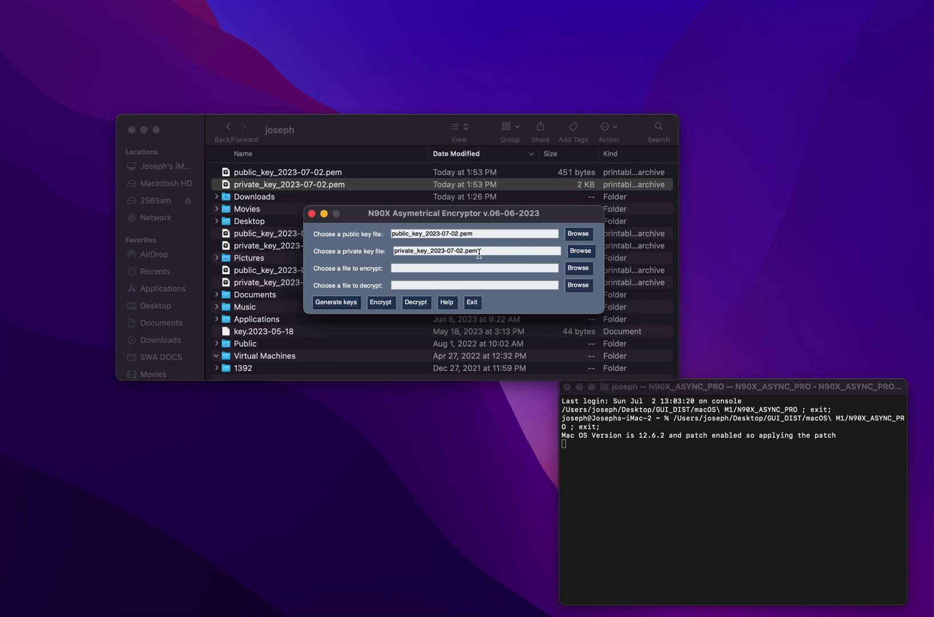
- Leave the generated public key selection as it is and select the readme file in GUI_DIST as the file to encrypt
click(576, 235)
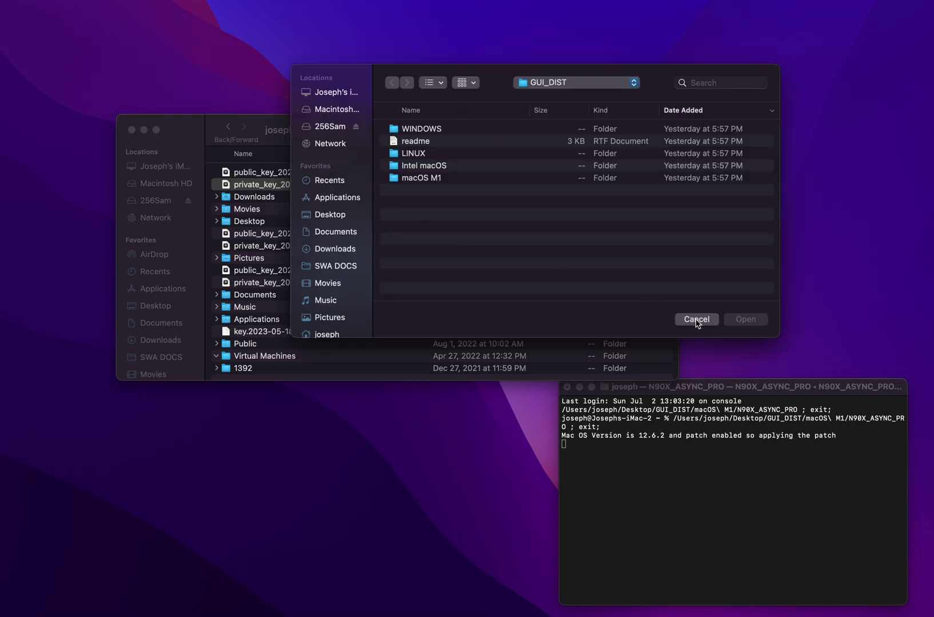
click(696, 320)
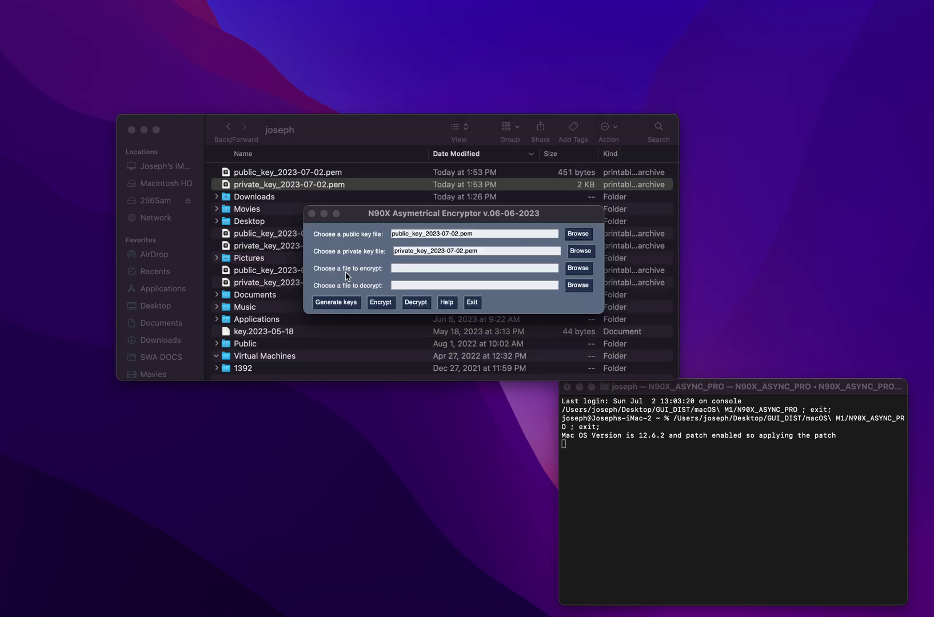
click(576, 269)
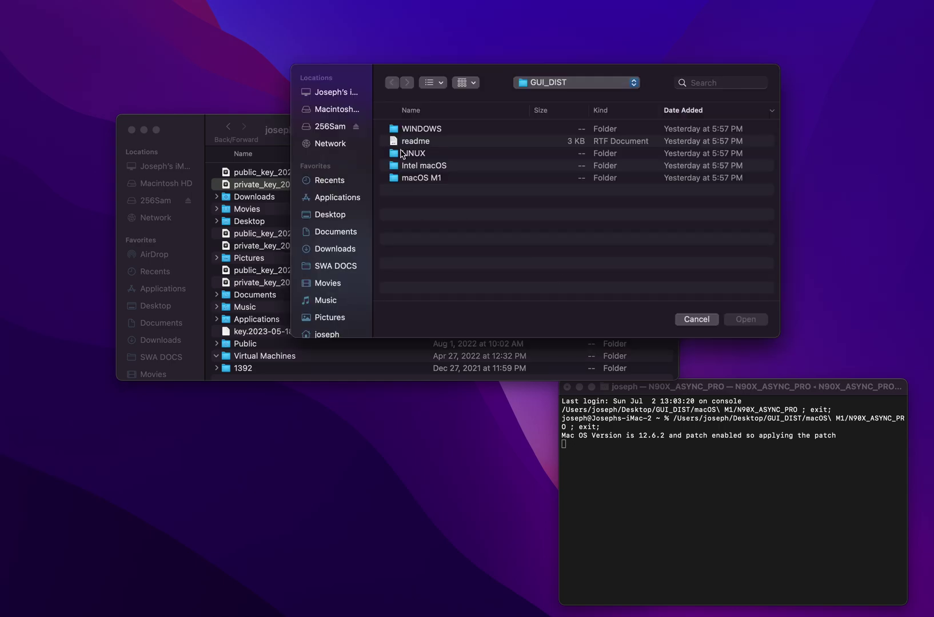
click(407, 141)
click(180, 133)
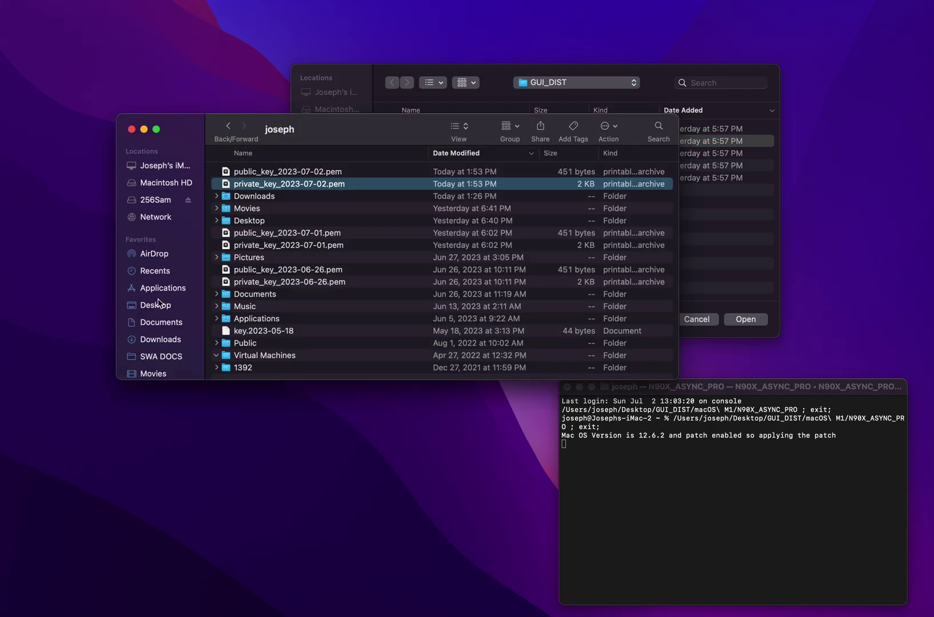
click(162, 323)
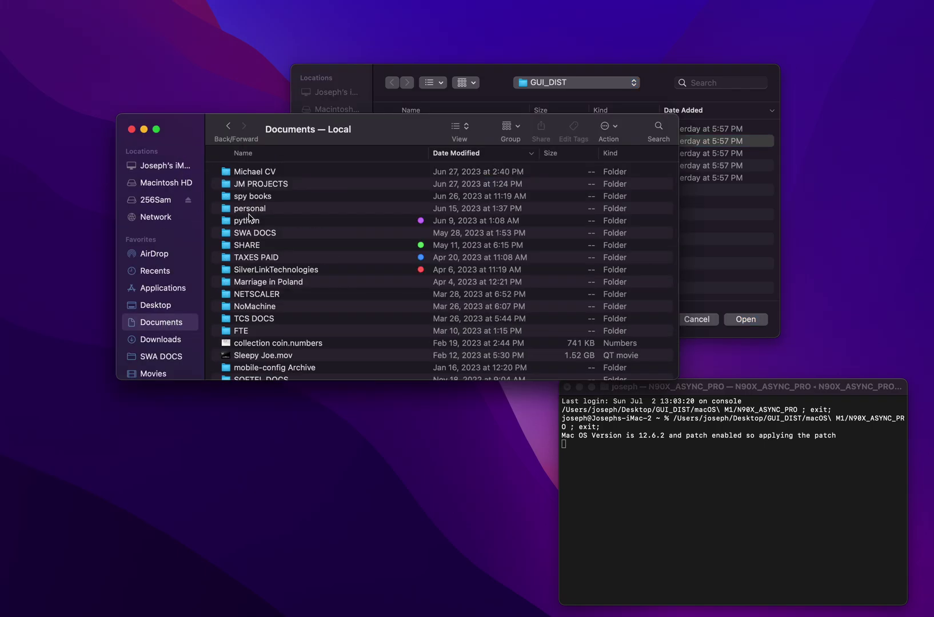
double_click(248, 222)
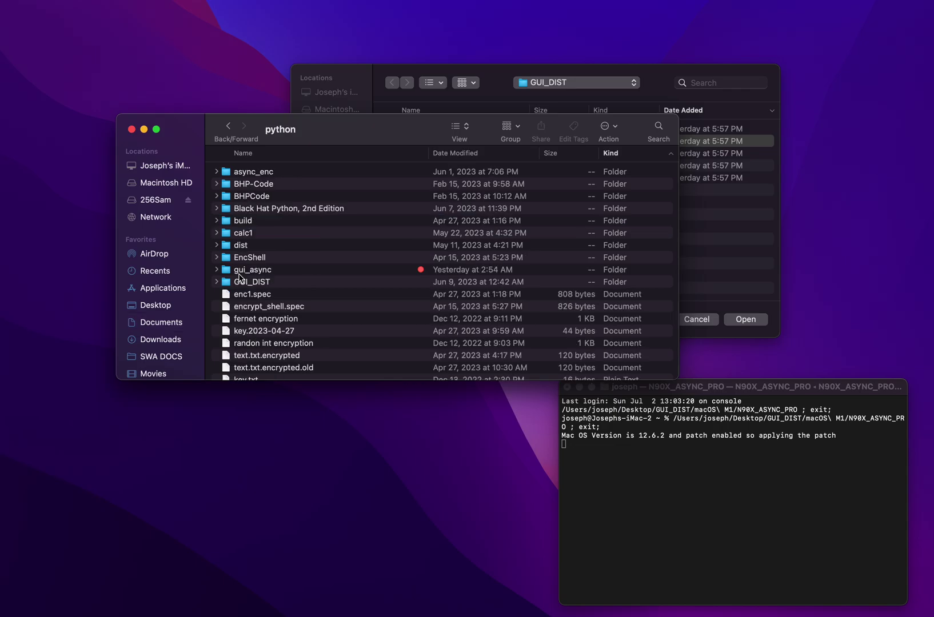
double_click(251, 271)
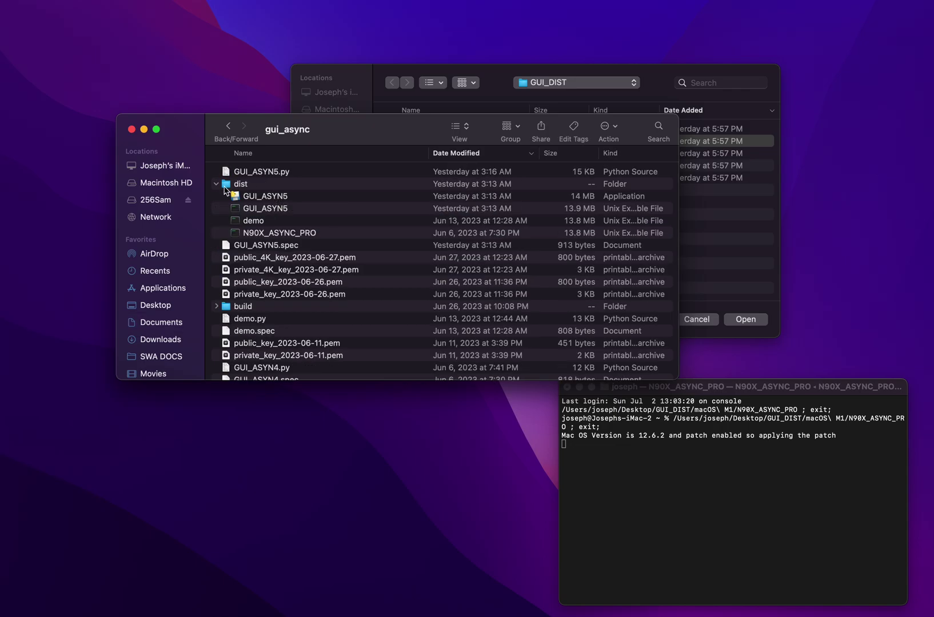
click(216, 184)
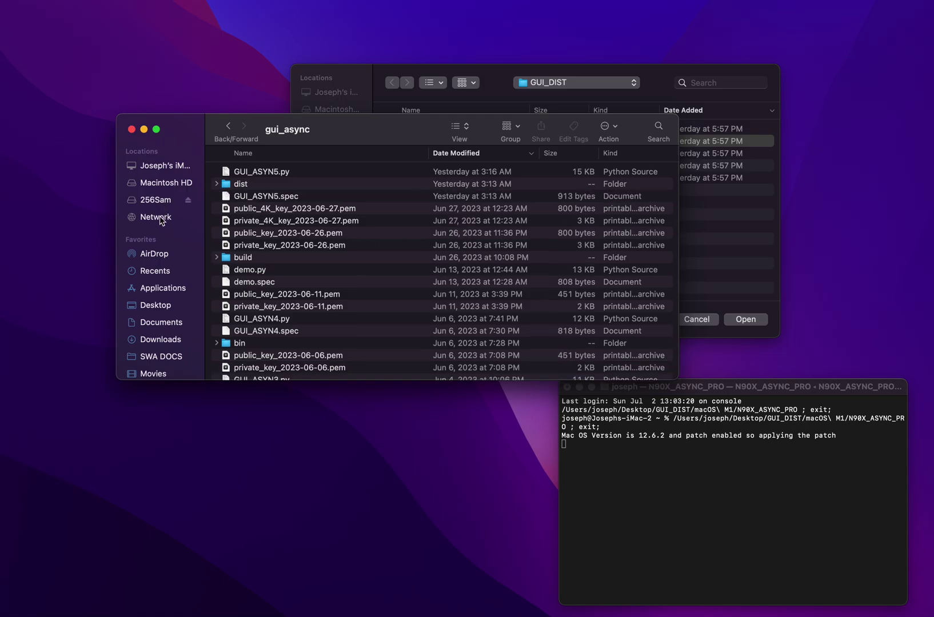
- Open the Desktop's GUI_DIST folder in Finder and move its window clear of the file selection dialog
click(160, 309)
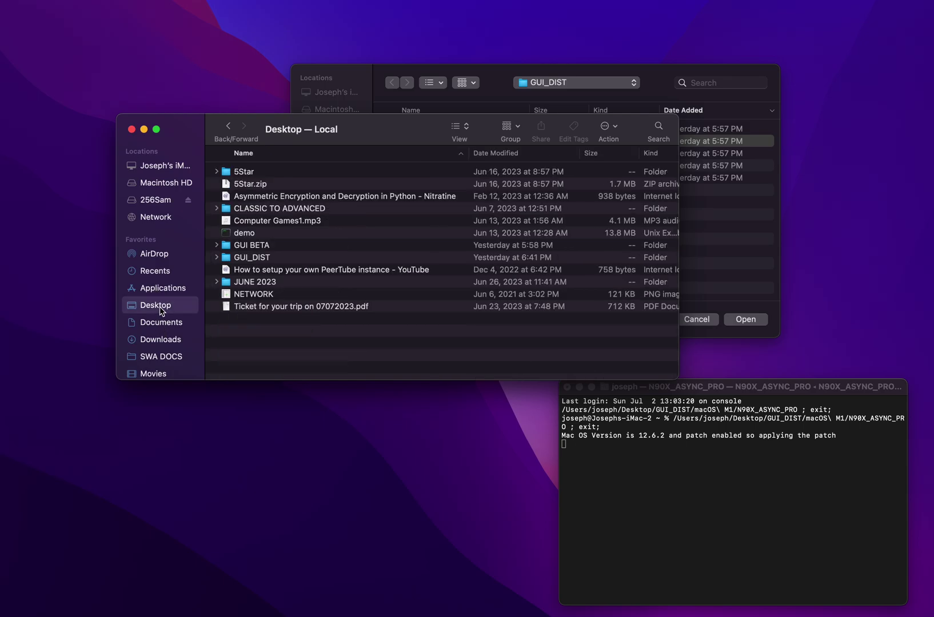
double_click(252, 247)
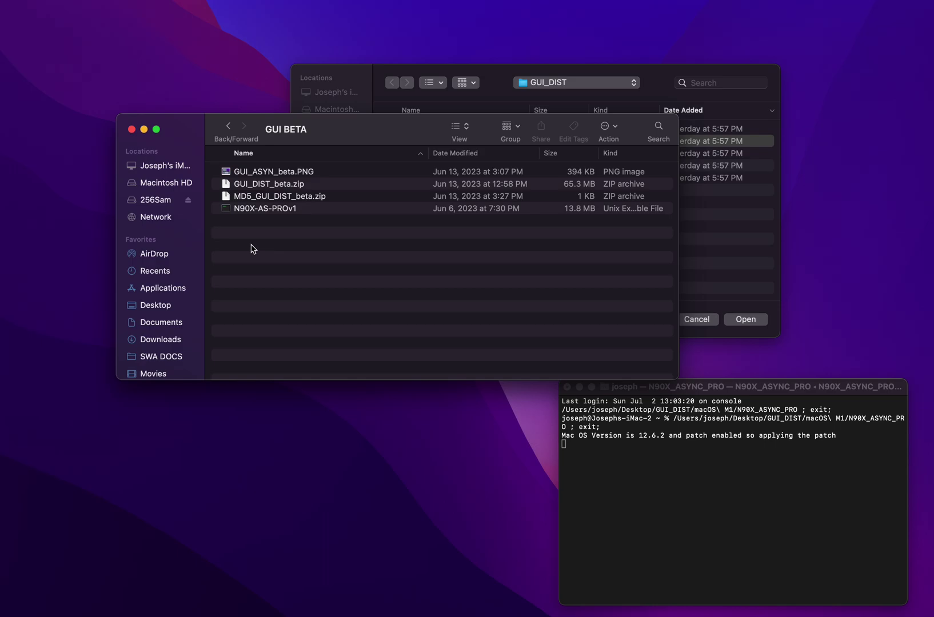
click(228, 126)
click(243, 258)
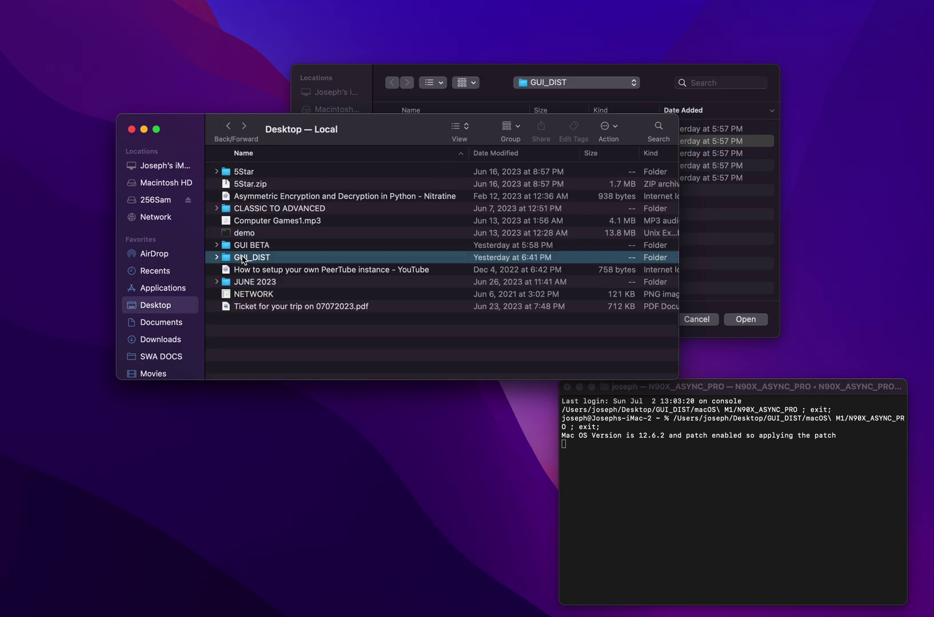
double_click(242, 258)
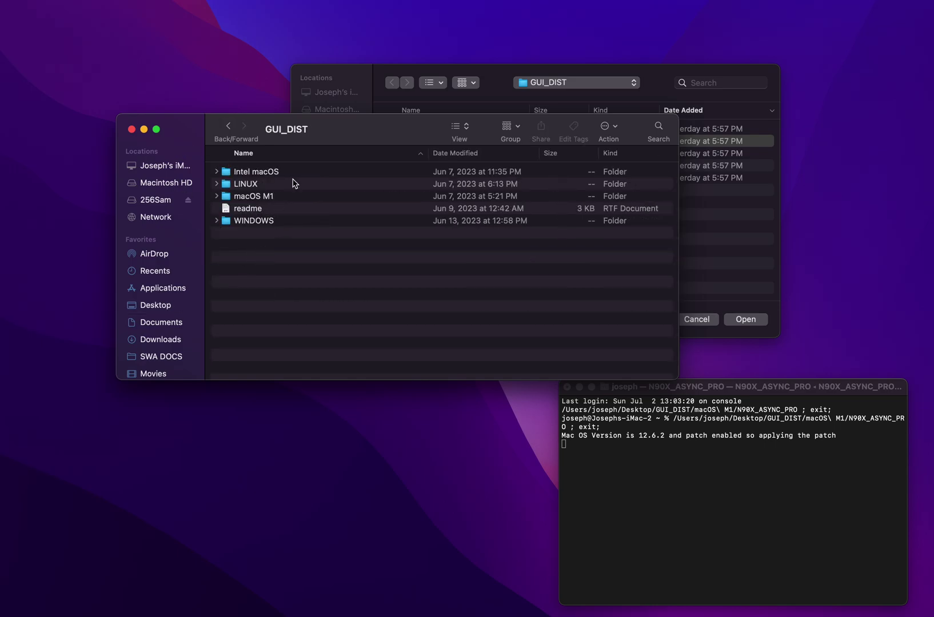
drag(357, 127, 255, 338)
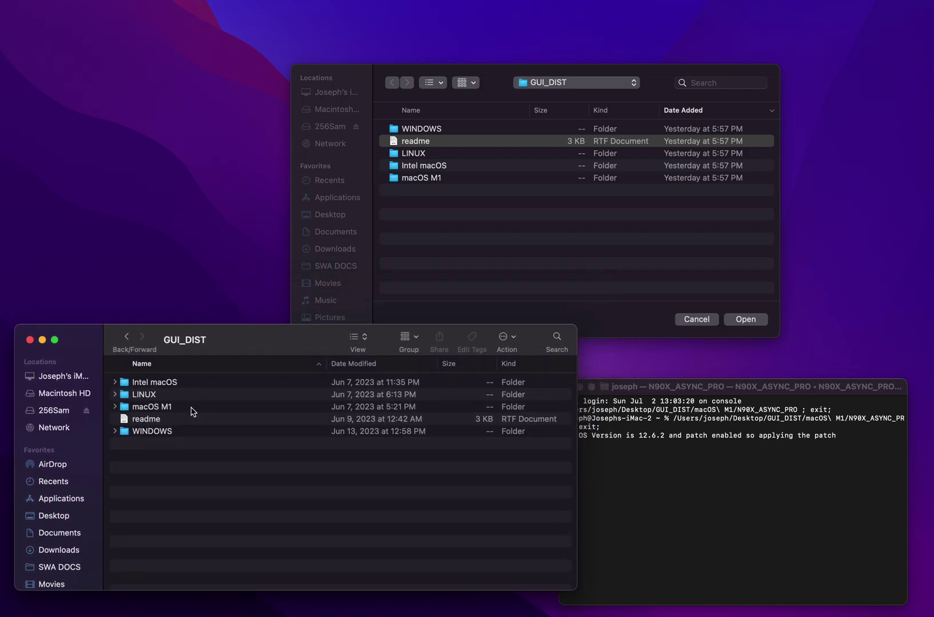
- Open the readme document from GUI_DIST, read through its plain text, and close it
double_click(152, 419)
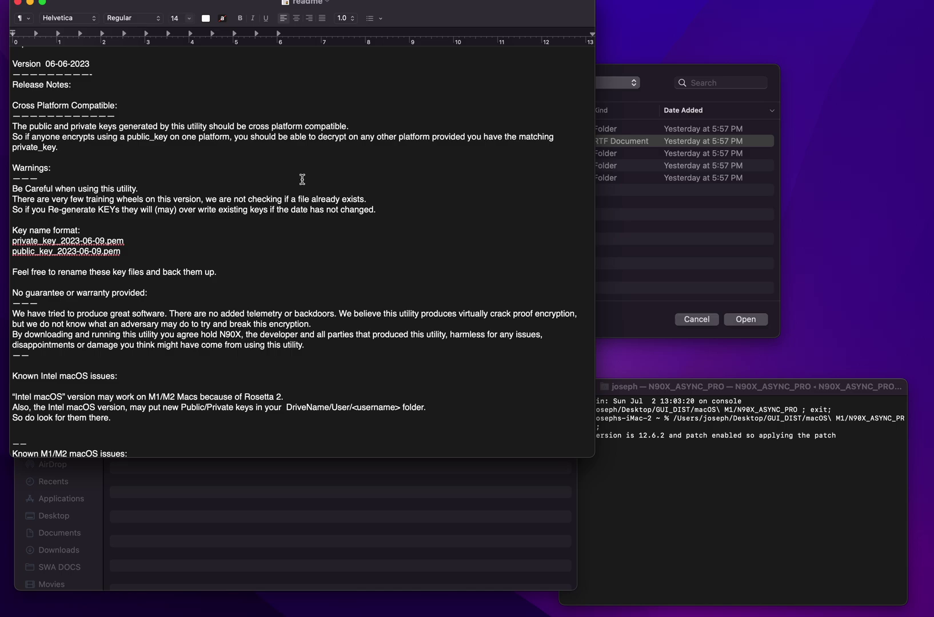
drag(133, 9, 334, 108)
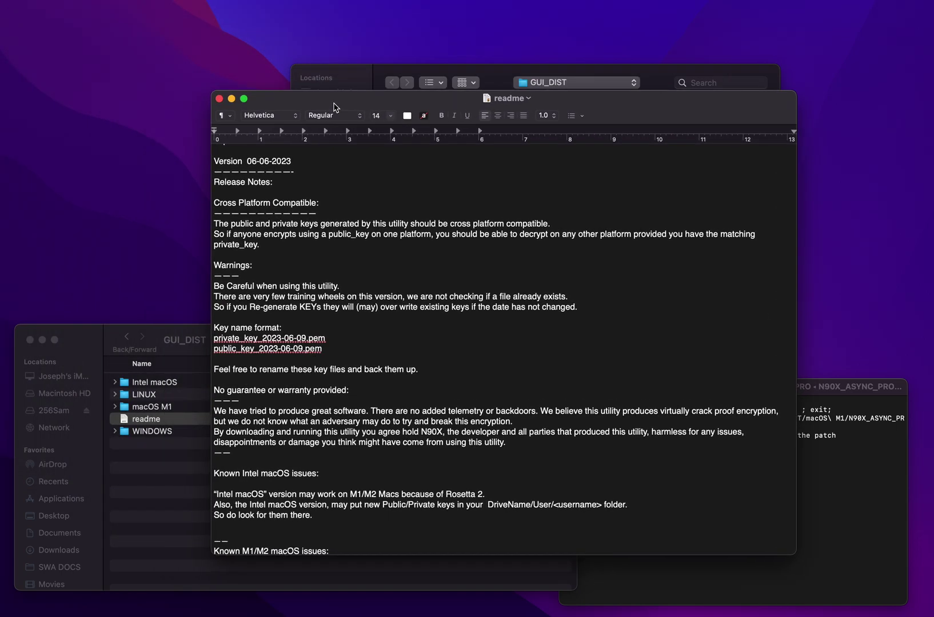
scroll(363, 470, down, 3)
scroll(384, 422, up, 5)
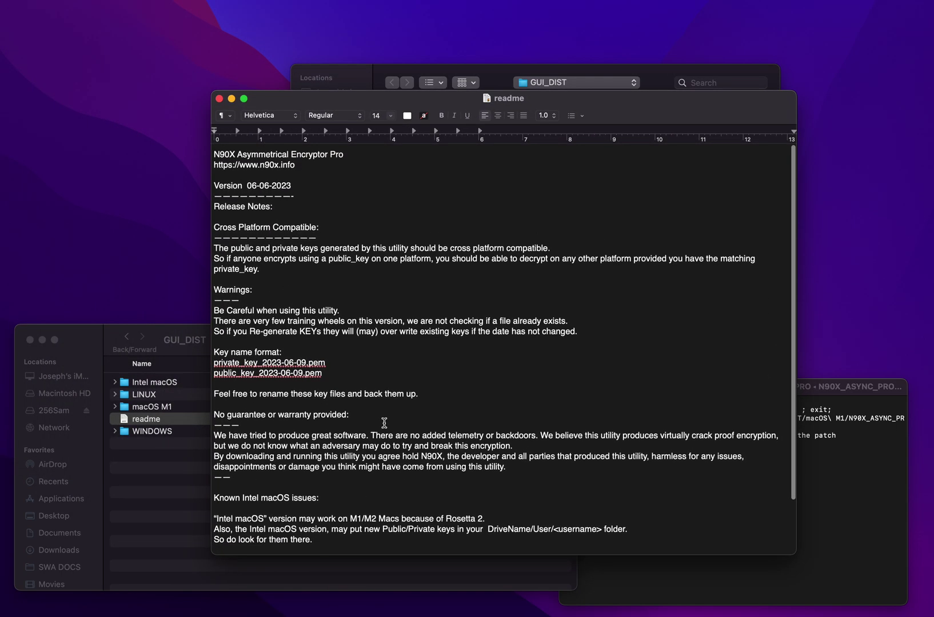
click(220, 100)
- Confirm readme as the file to encrypt, encrypt it with public_key_2023-07-02.pem, and dismiss the message
click(747, 323)
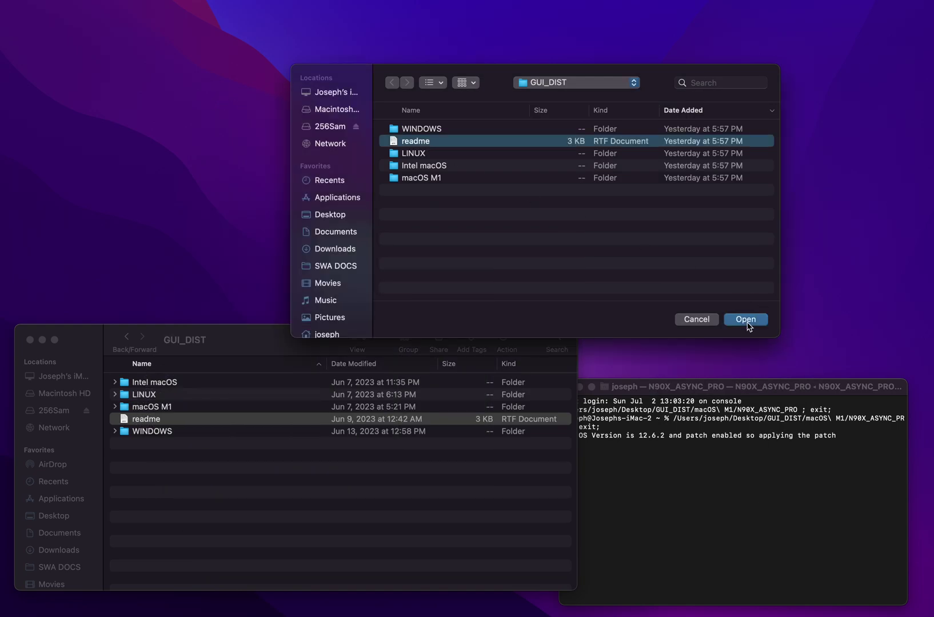
click(745, 320)
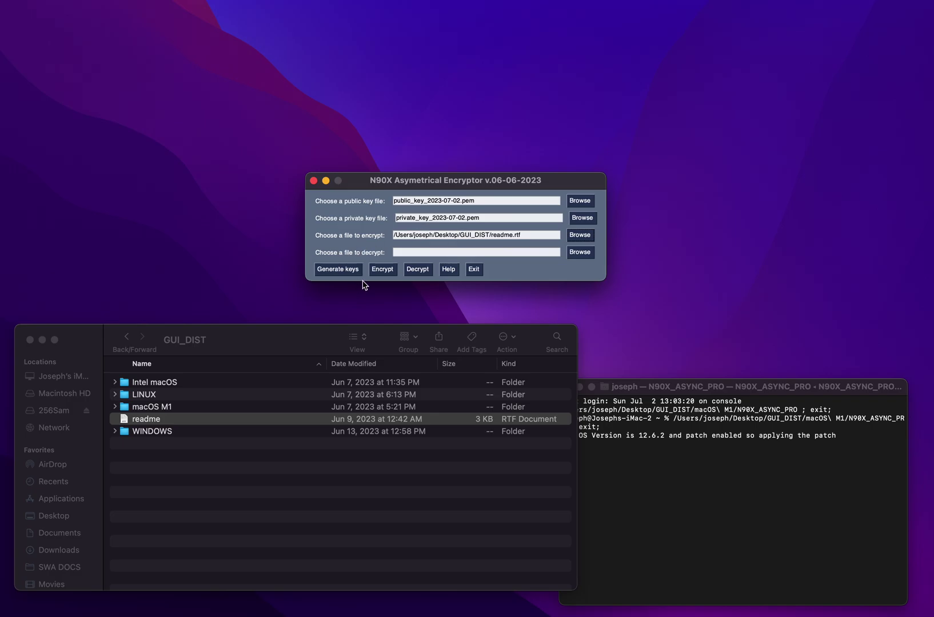
click(384, 271)
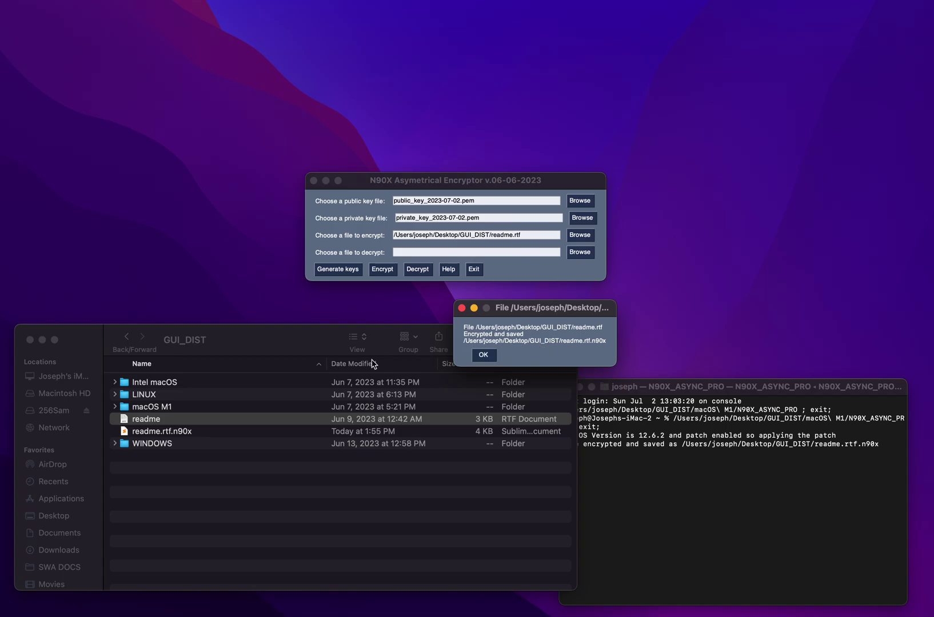
click(487, 358)
- Open readme.rtf.n90x in Sublime Text, examine its encrypted contents from start to end, and close it
click(170, 434)
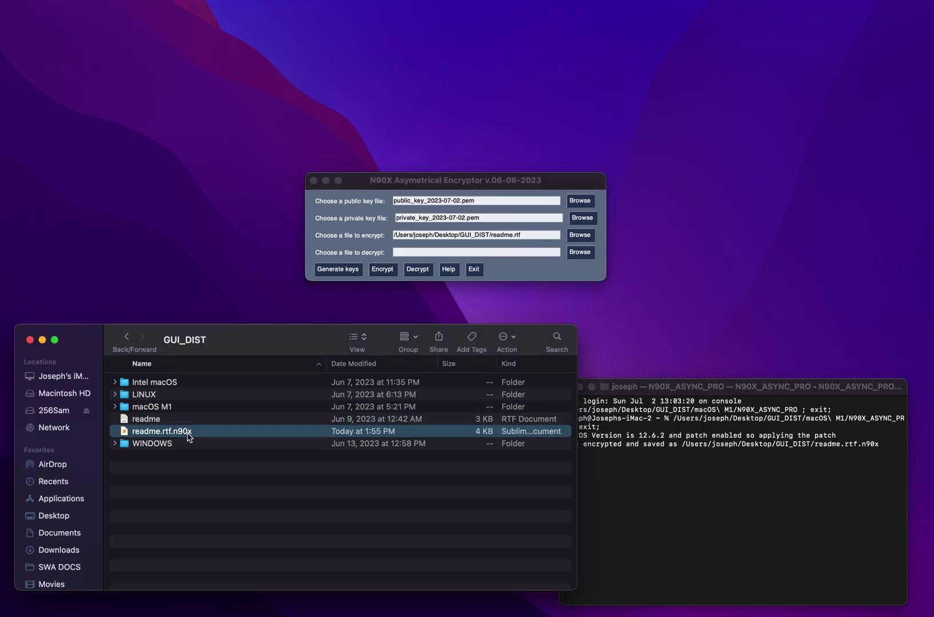
right_click(181, 432)
mouse_move(297, 434)
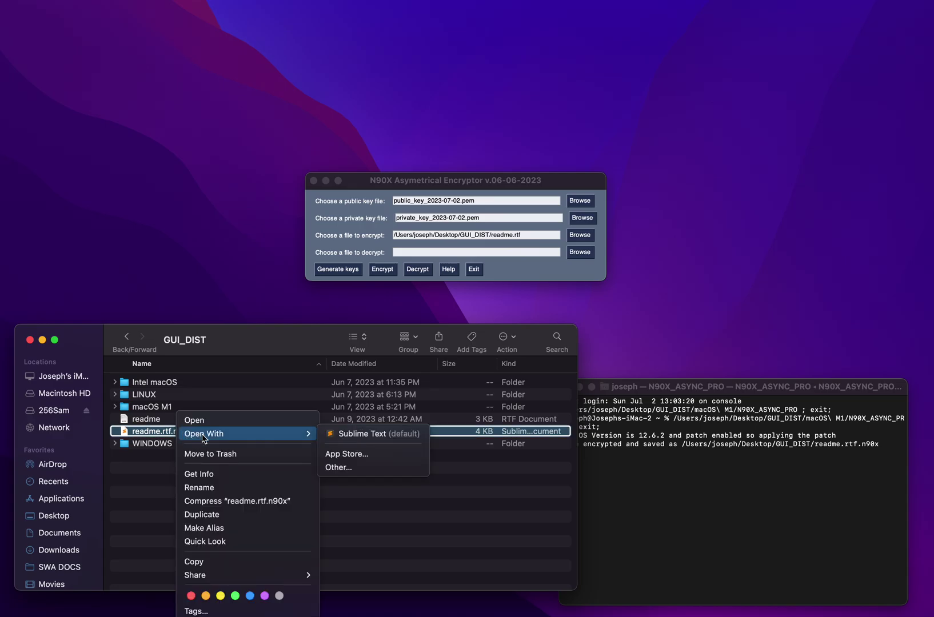
click(345, 434)
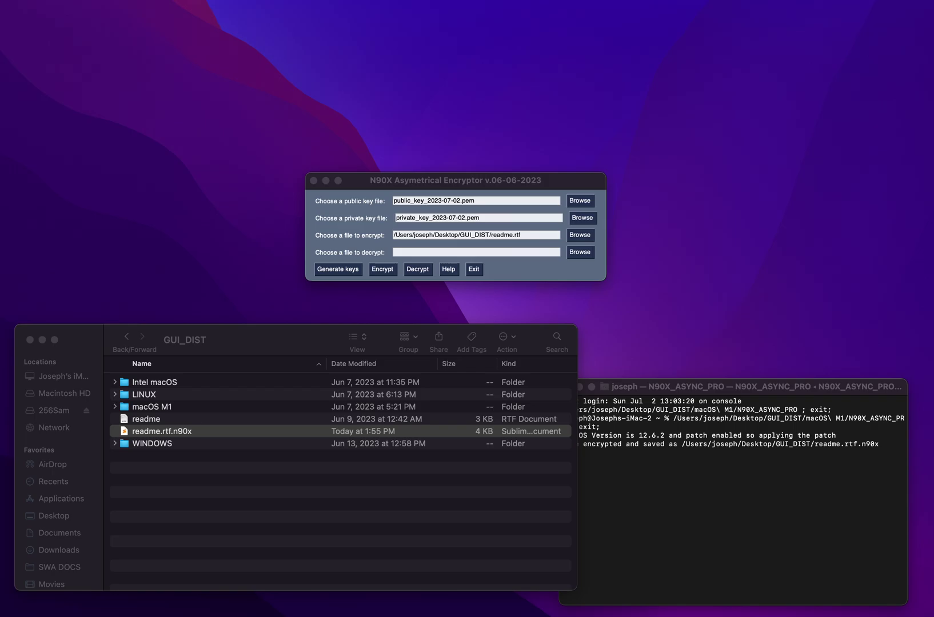
drag(475, 77, 700, 51)
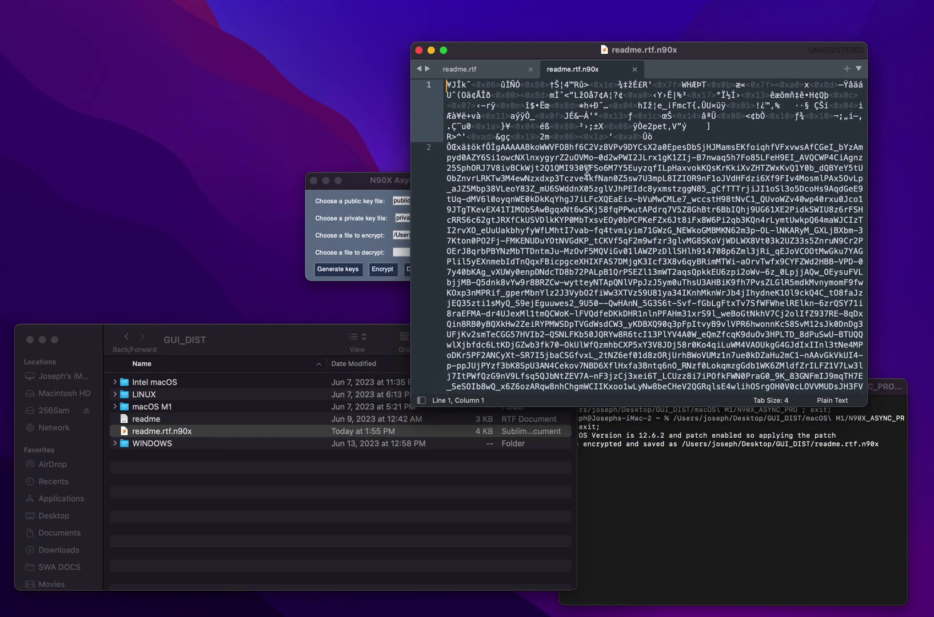
scroll(588, 258, down, 10)
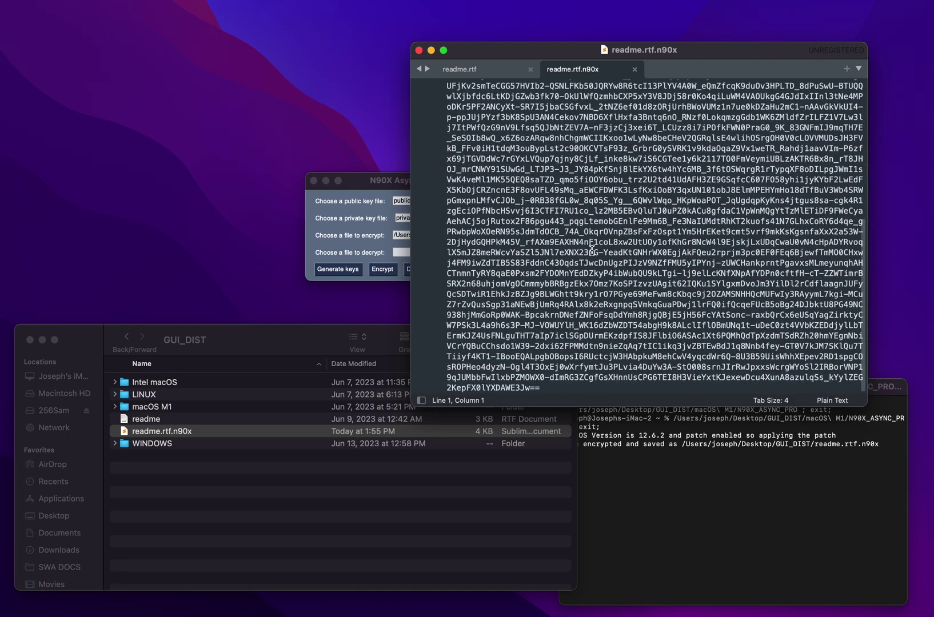
scroll(591, 250, up, 8)
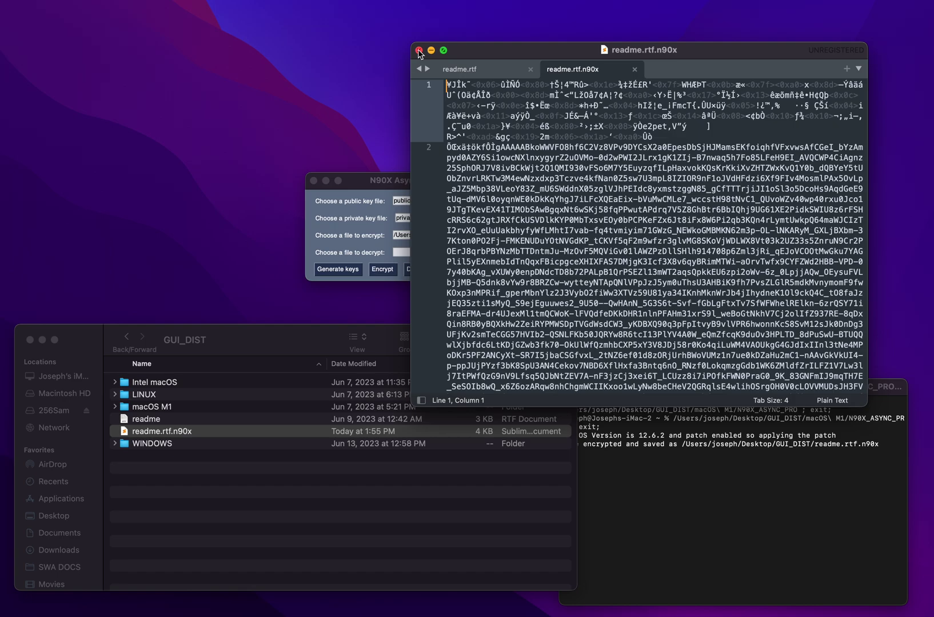
click(419, 51)
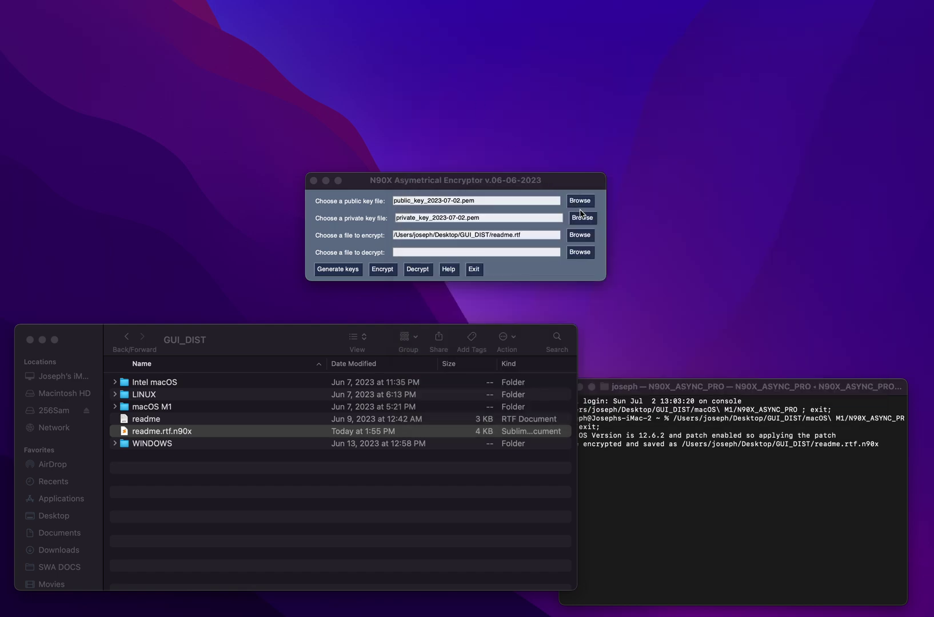
- Choose readme.rtf.n90x in GUI_DIST as the file to decrypt, decrypt it with private_key_2023-07-02.pem, and dismiss the message
drag(491, 184, 472, 193)
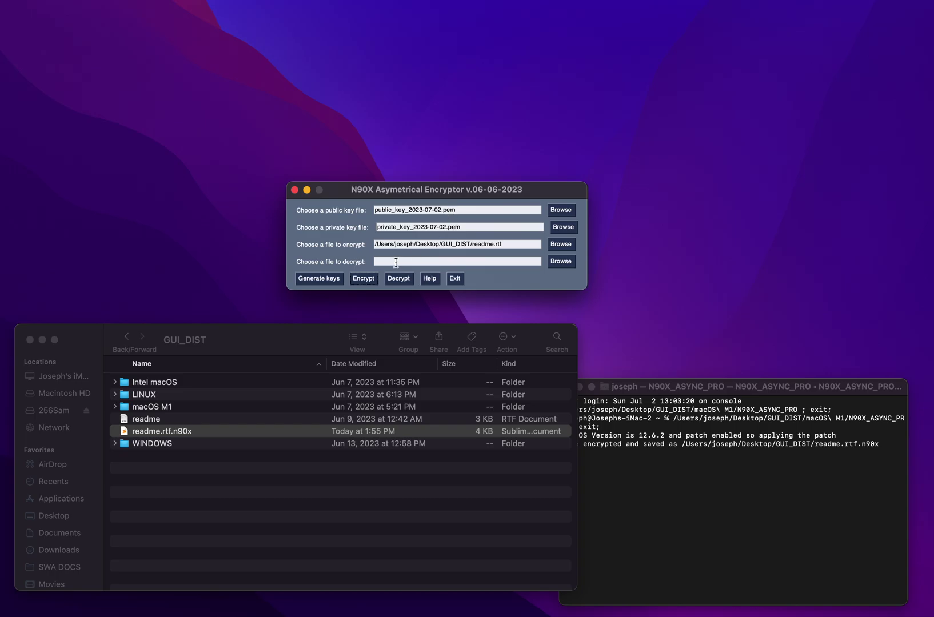
click(561, 263)
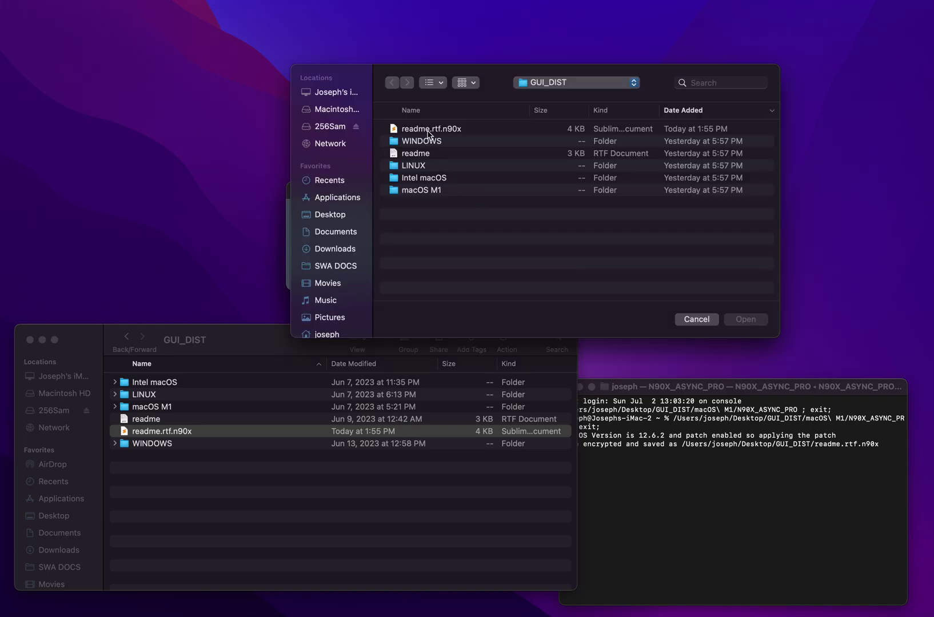
click(455, 132)
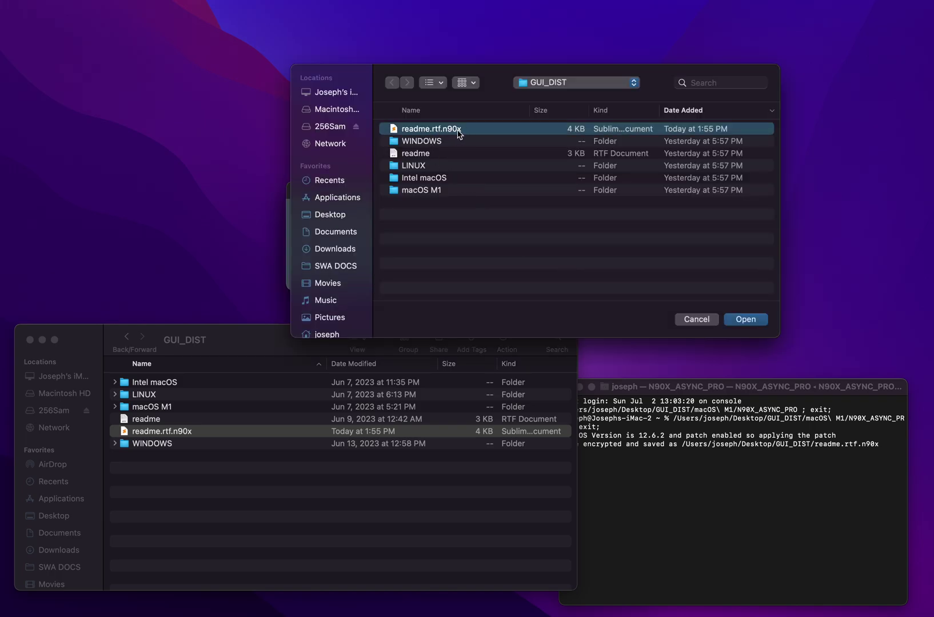
click(746, 318)
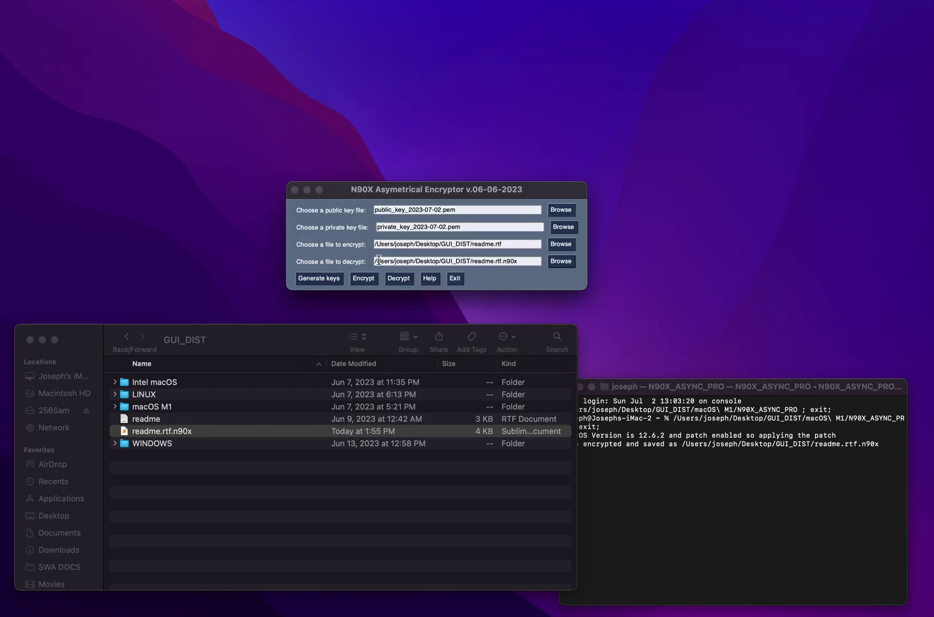
click(396, 280)
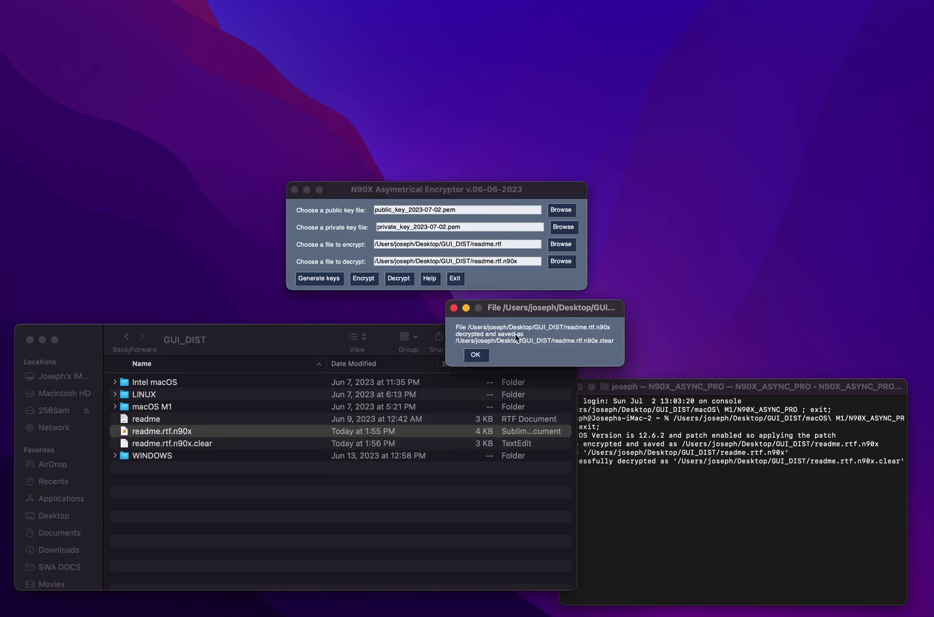
click(474, 355)
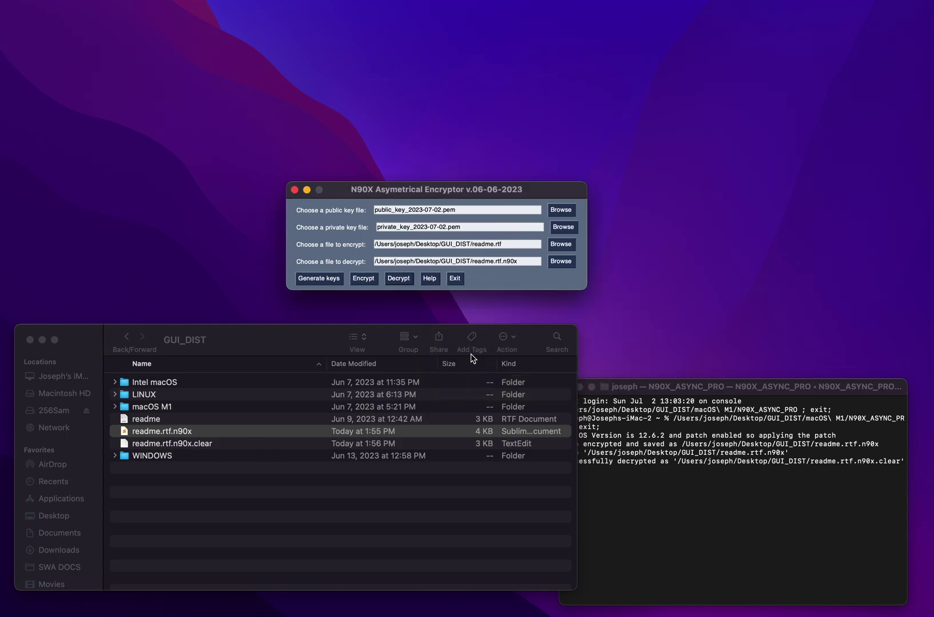
- Open readme.rtf.n90x.clear and the original readme to compare their text, and close both documents
click(188, 443)
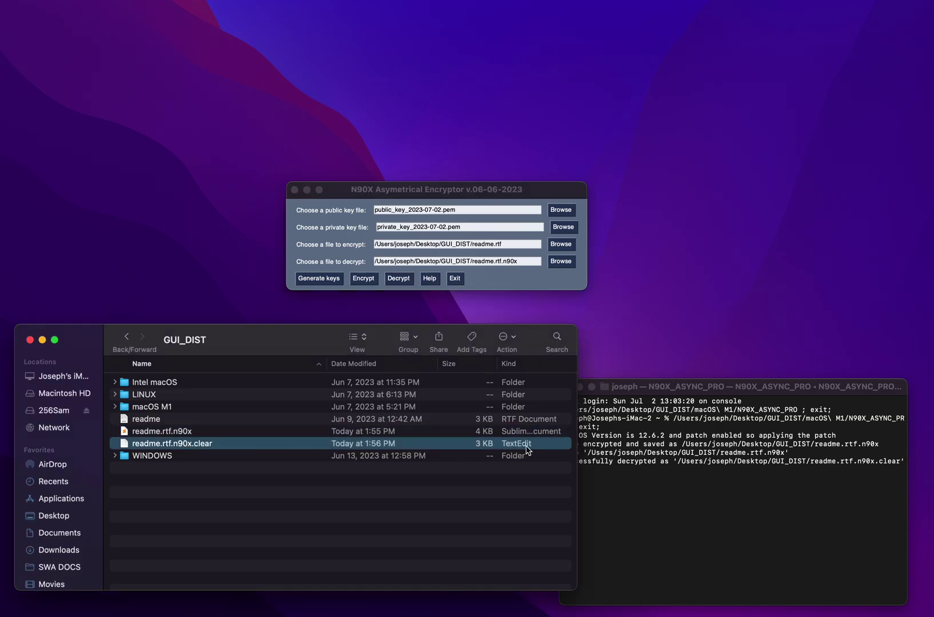
double_click(173, 447)
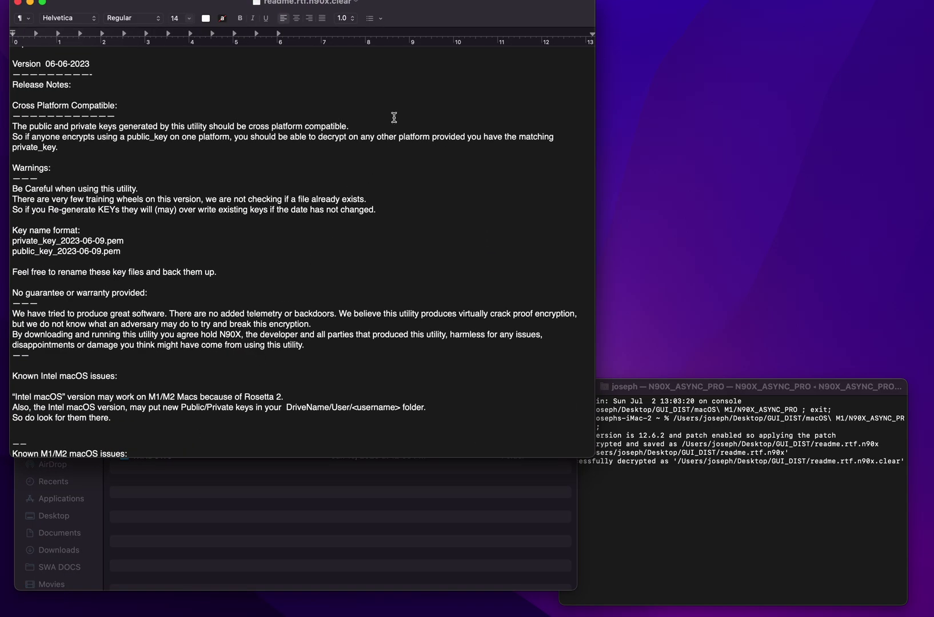
drag(450, 19, 708, 94)
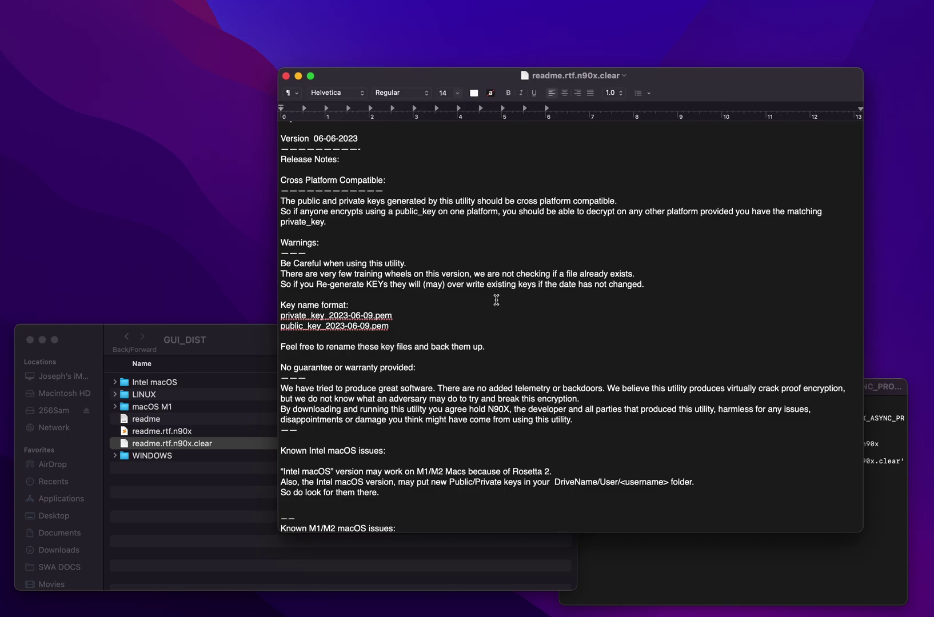
click(152, 423)
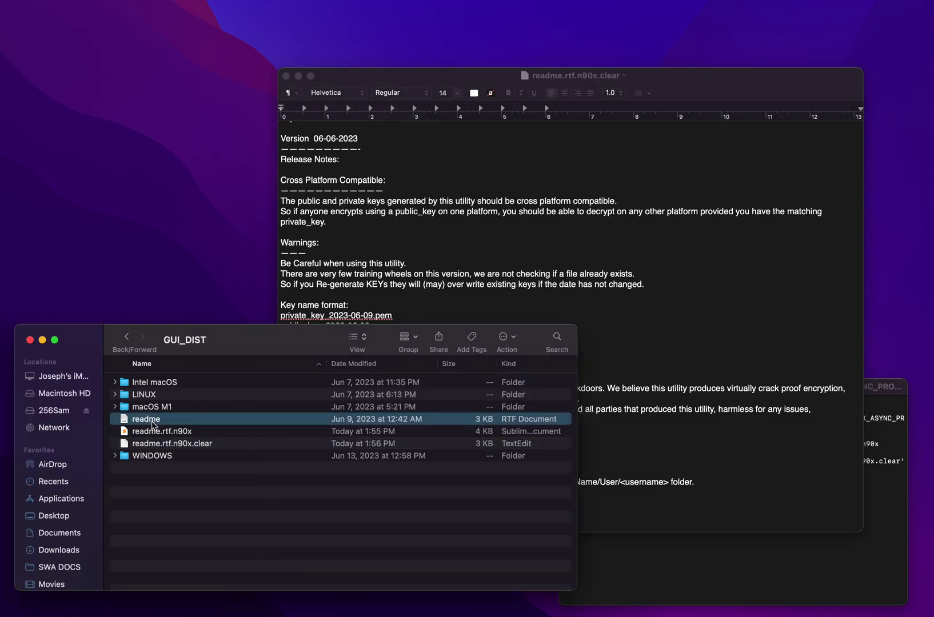
double_click(153, 424)
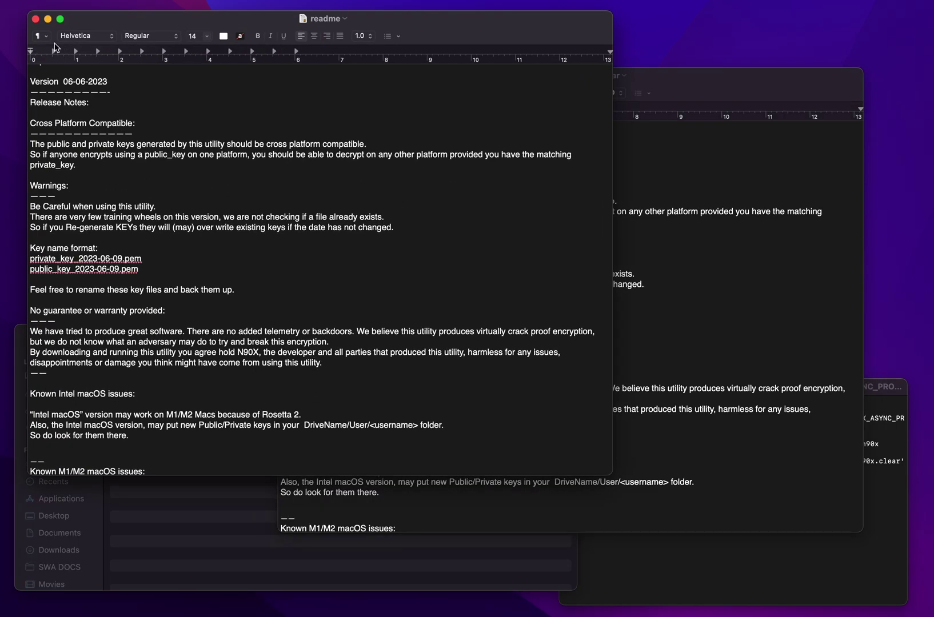
click(35, 19)
click(292, 76)
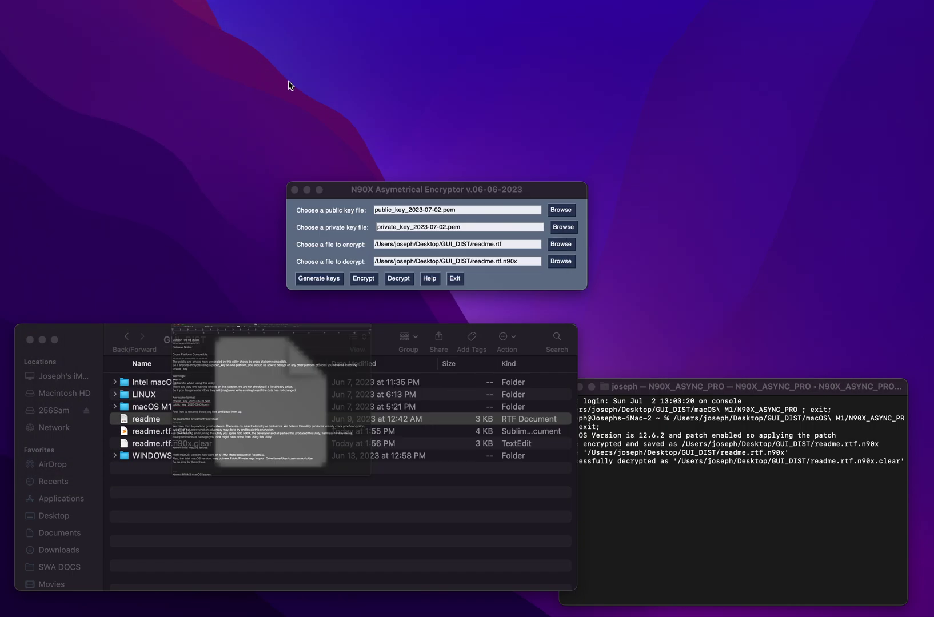
- Rename the decrypted file readme.rtf.n90x.clear in GUI_DIST as readme2.rtf and accept the extension change to .rtf
click(183, 445)
click(183, 447)
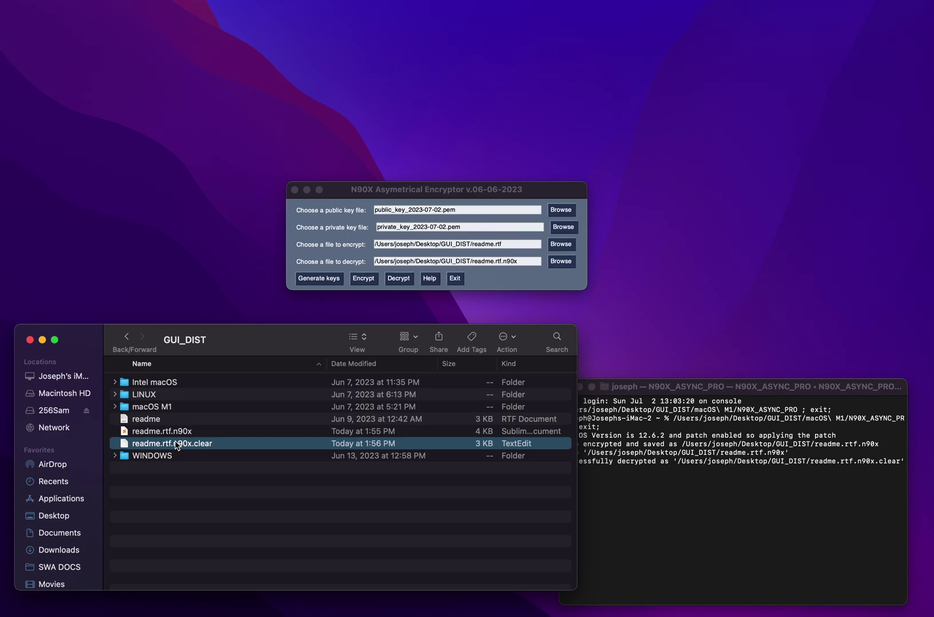
right_click(182, 447)
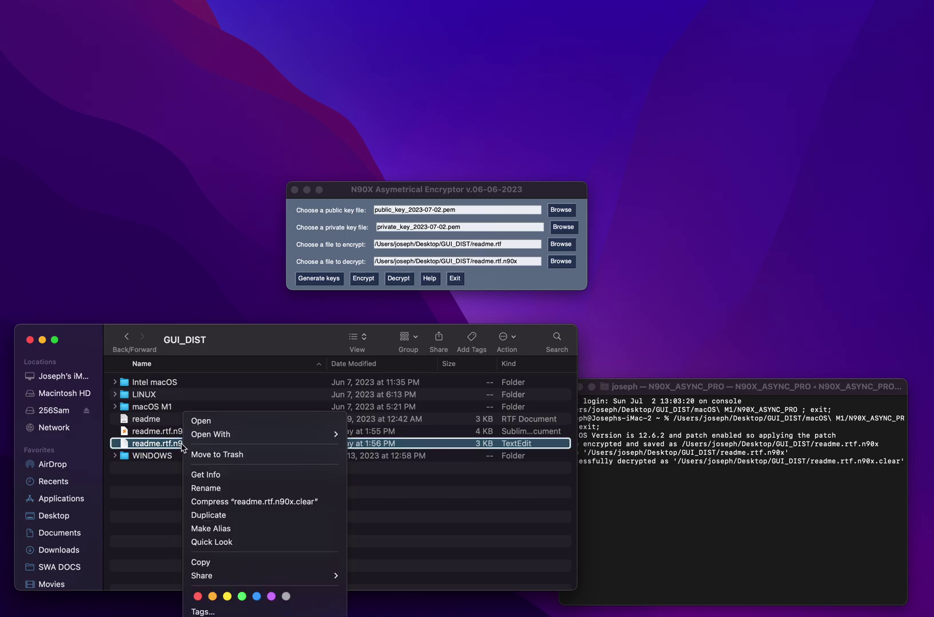
click(201, 486)
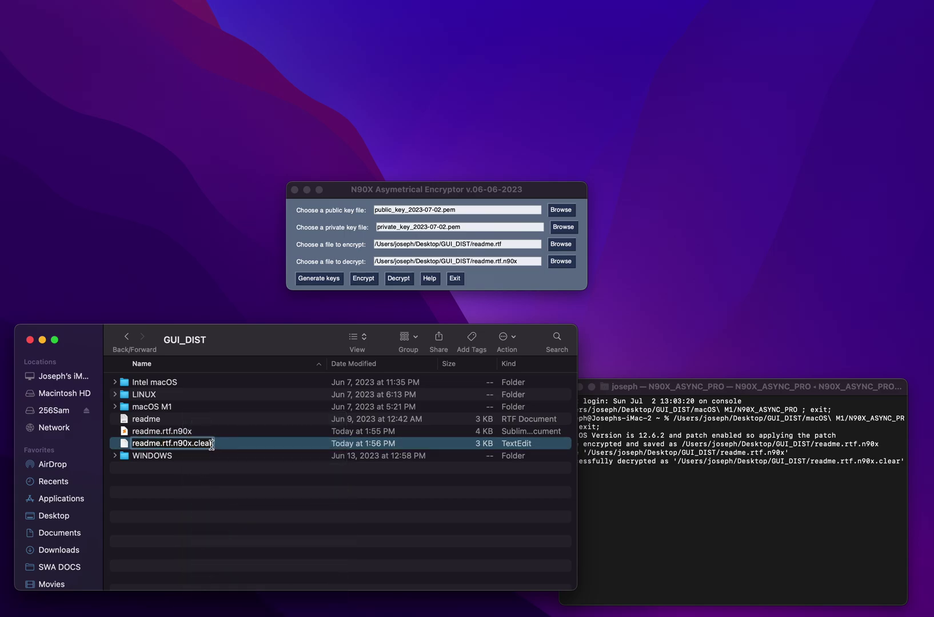
key(BackSpace)
key(BackSpace)
key(BackSpace)
key(BackSpace)
key(BackSpace)
key(BackSpace)
key(BackSpace)
key(BackSpace)
key(BackSpace)
key(BackSpace)
key(BackSpace)
key(Left)
key(Left)
key(Left)
key(Left)
text(2)
key(Return)
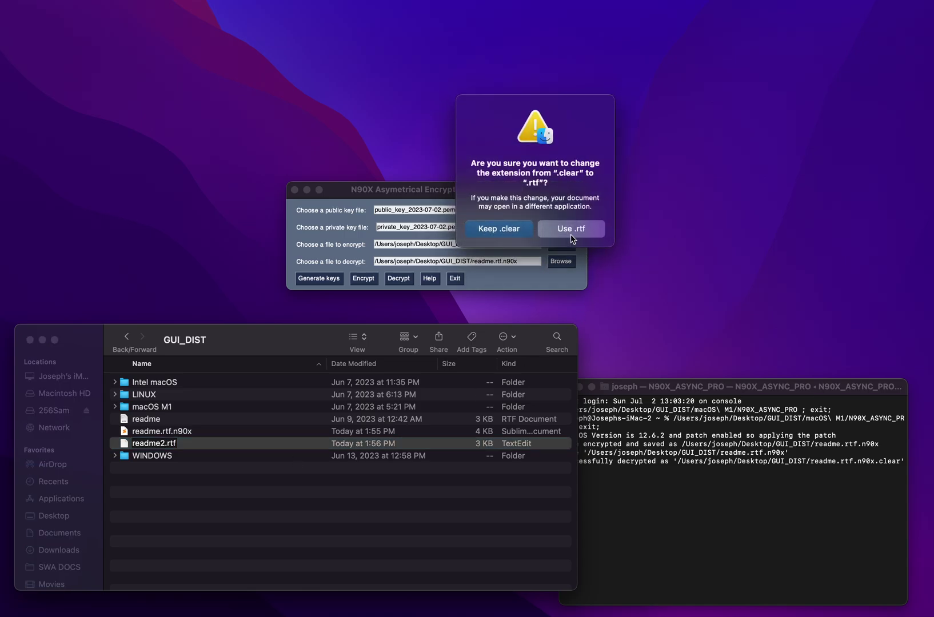
click(572, 232)
click(229, 496)
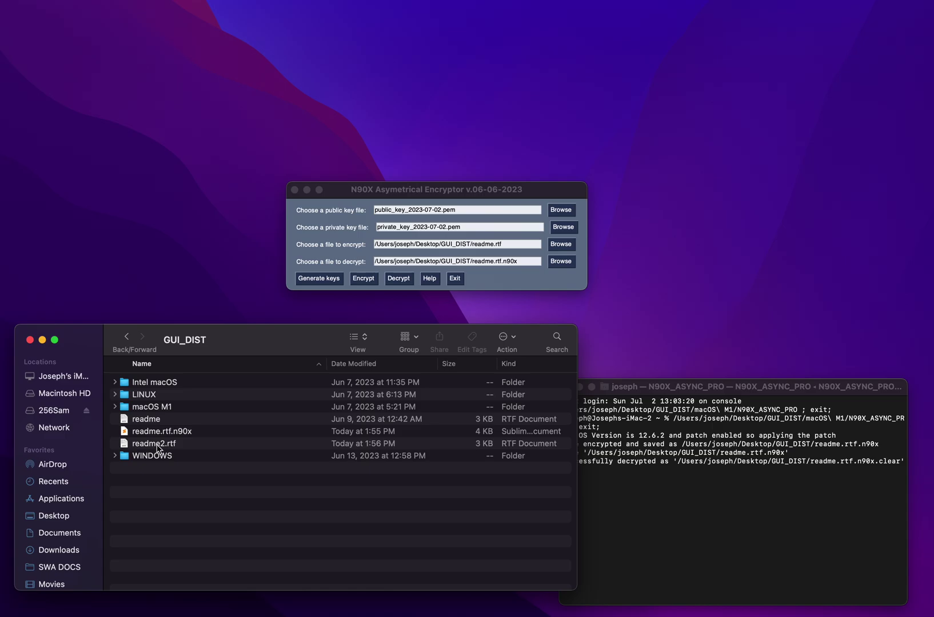
- Open readme2.rtf to view its decrypted, formatted text, close the document, and exit the encryptor
double_click(152, 445)
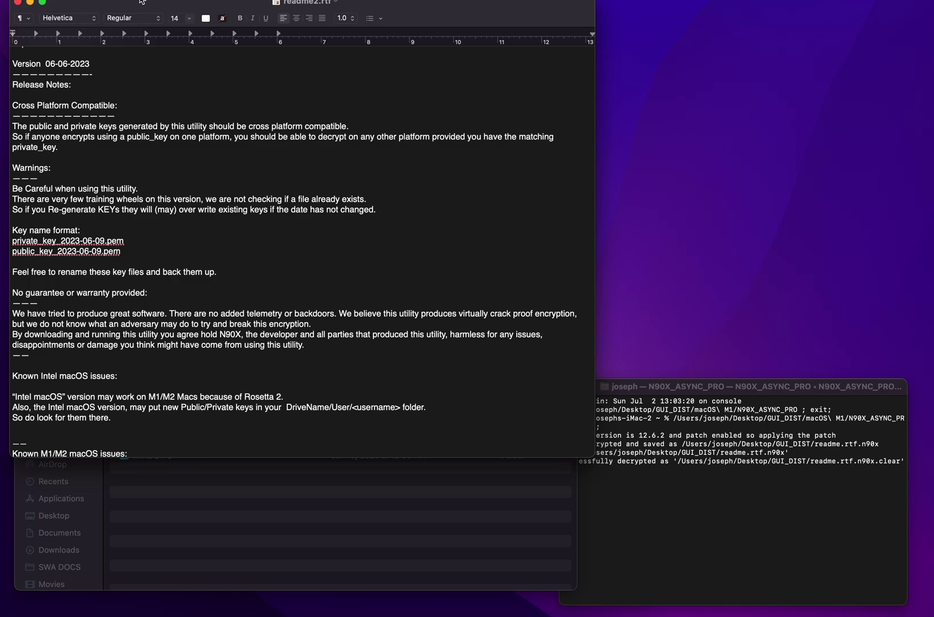
drag(132, 9, 355, 64)
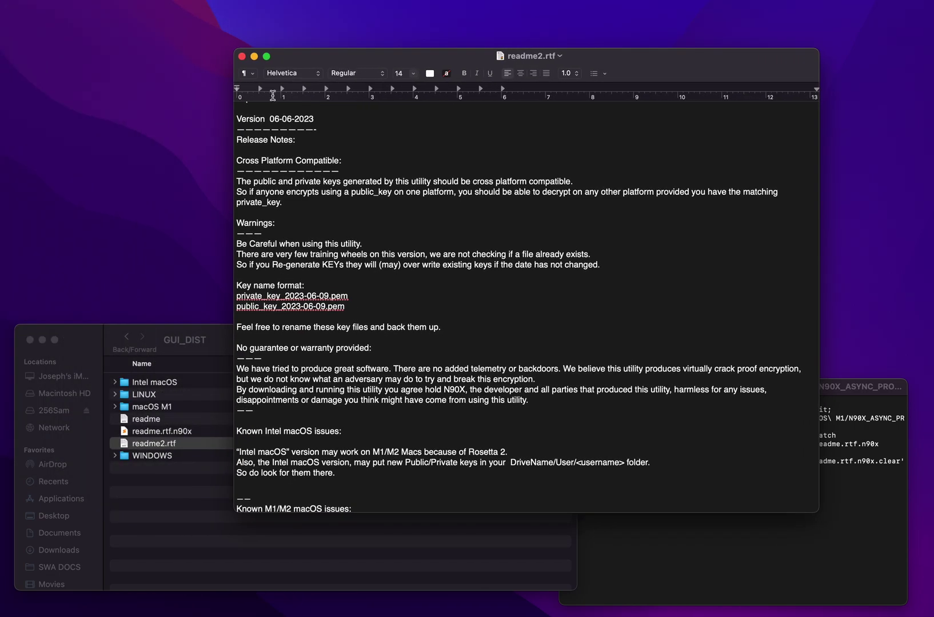
click(242, 57)
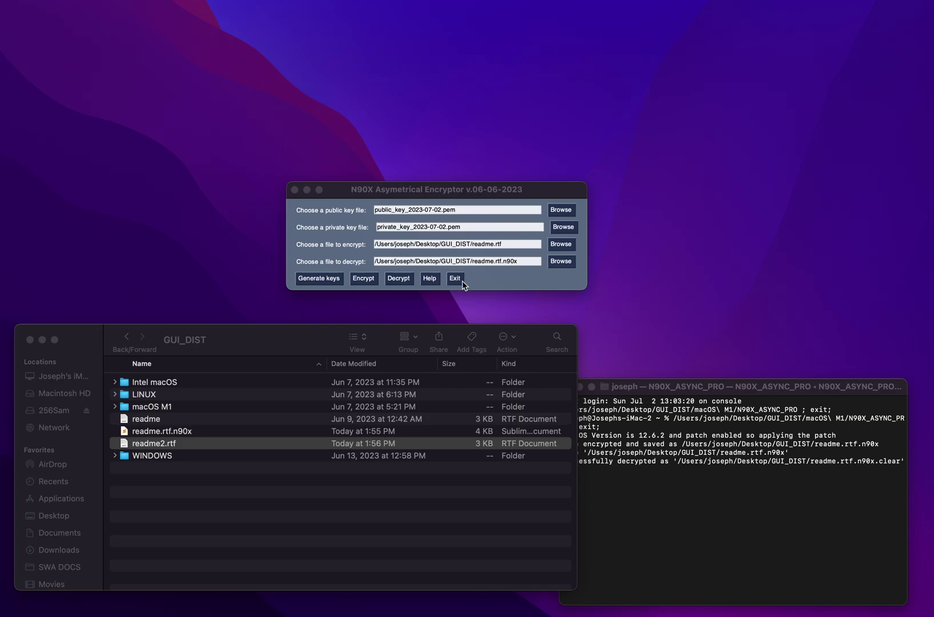
click(457, 280)
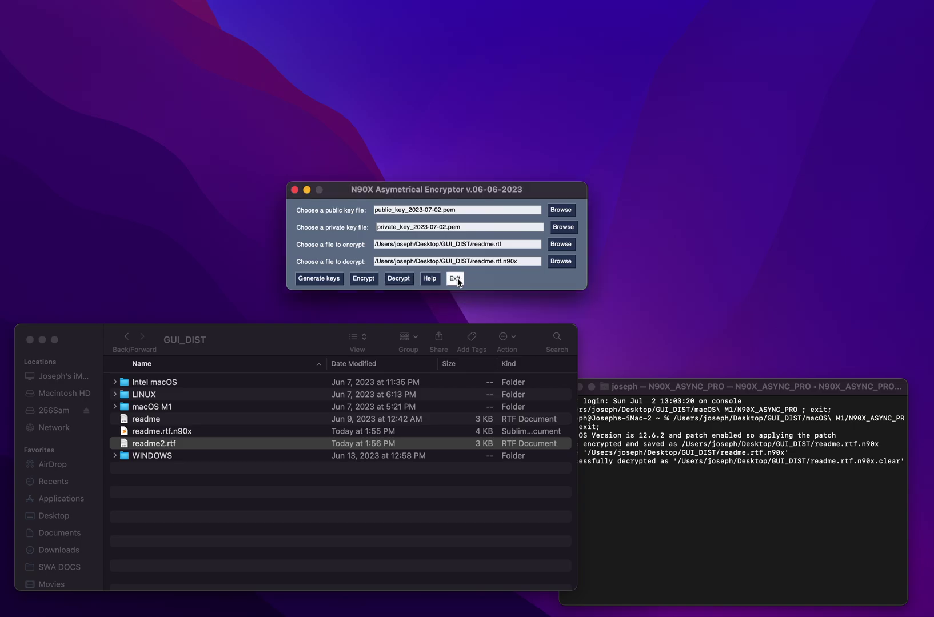